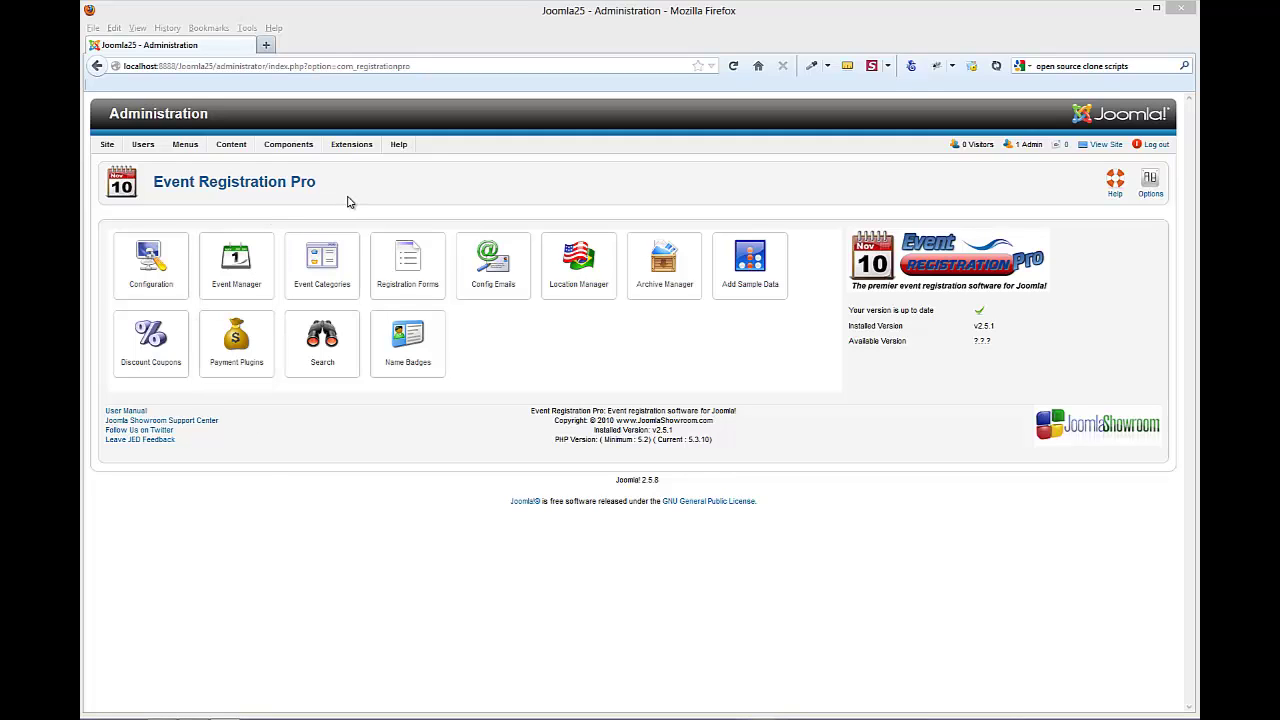
- Open the Event Manager's List Events page, which has no events yet
mouse_move(288, 146)
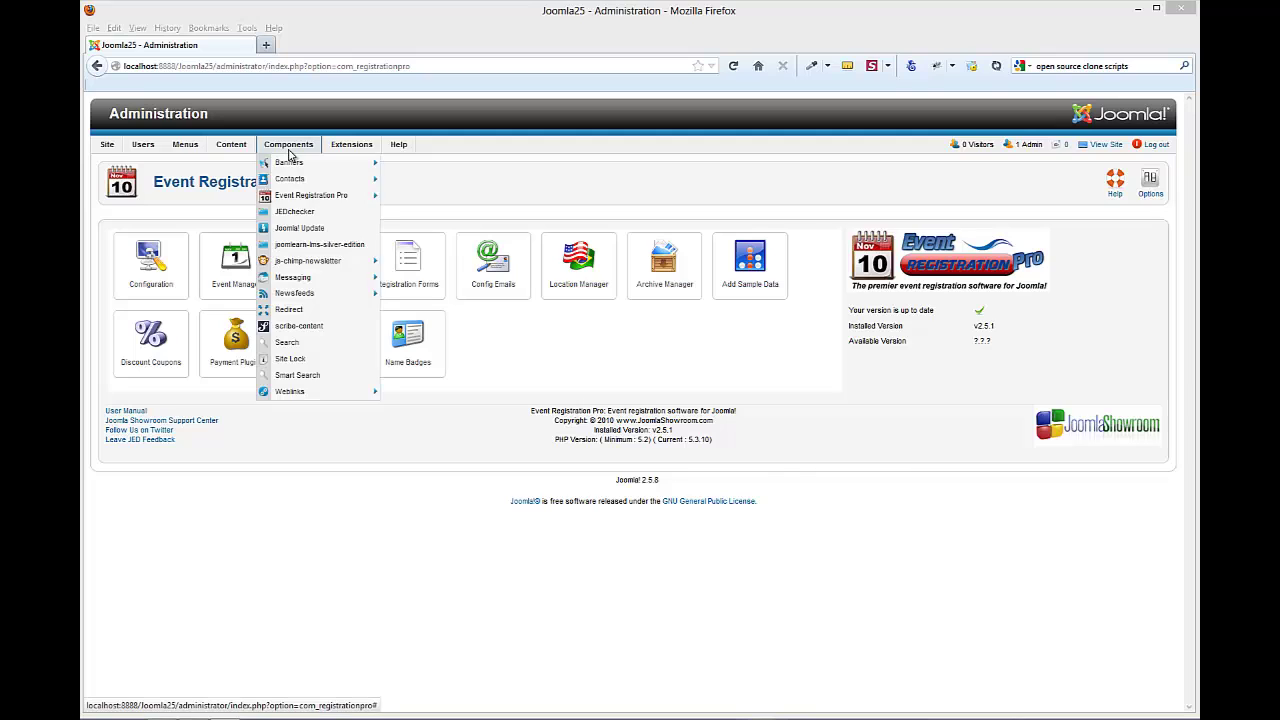
mouse_move(300, 196)
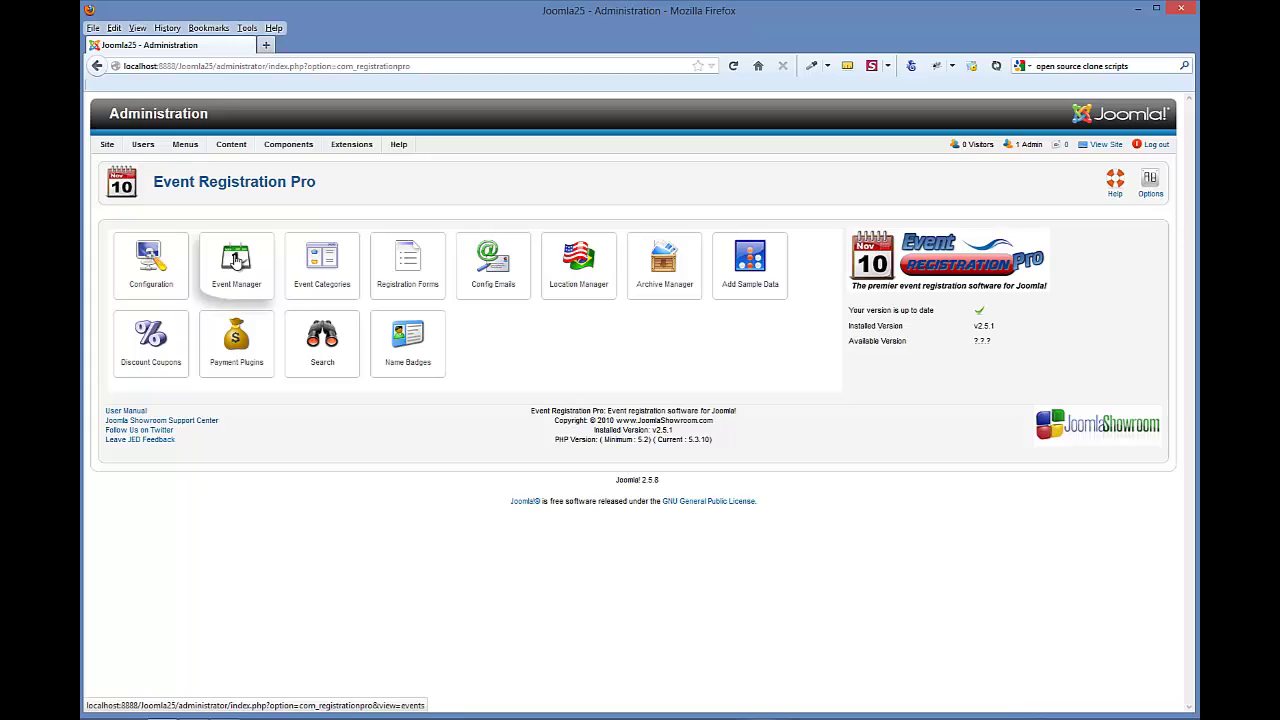
left_click(236, 260)
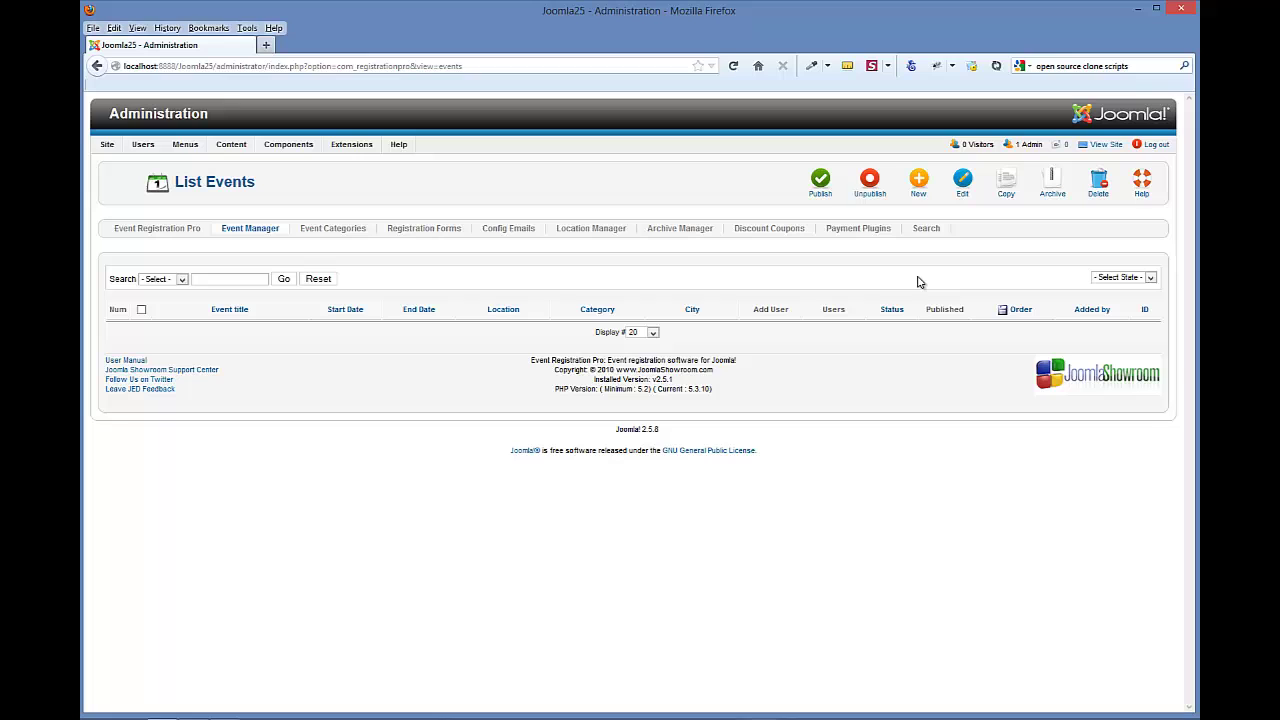
- Start a new event and enter 'Joomla Day Chicago 2013' as its title
left_click(916, 191)
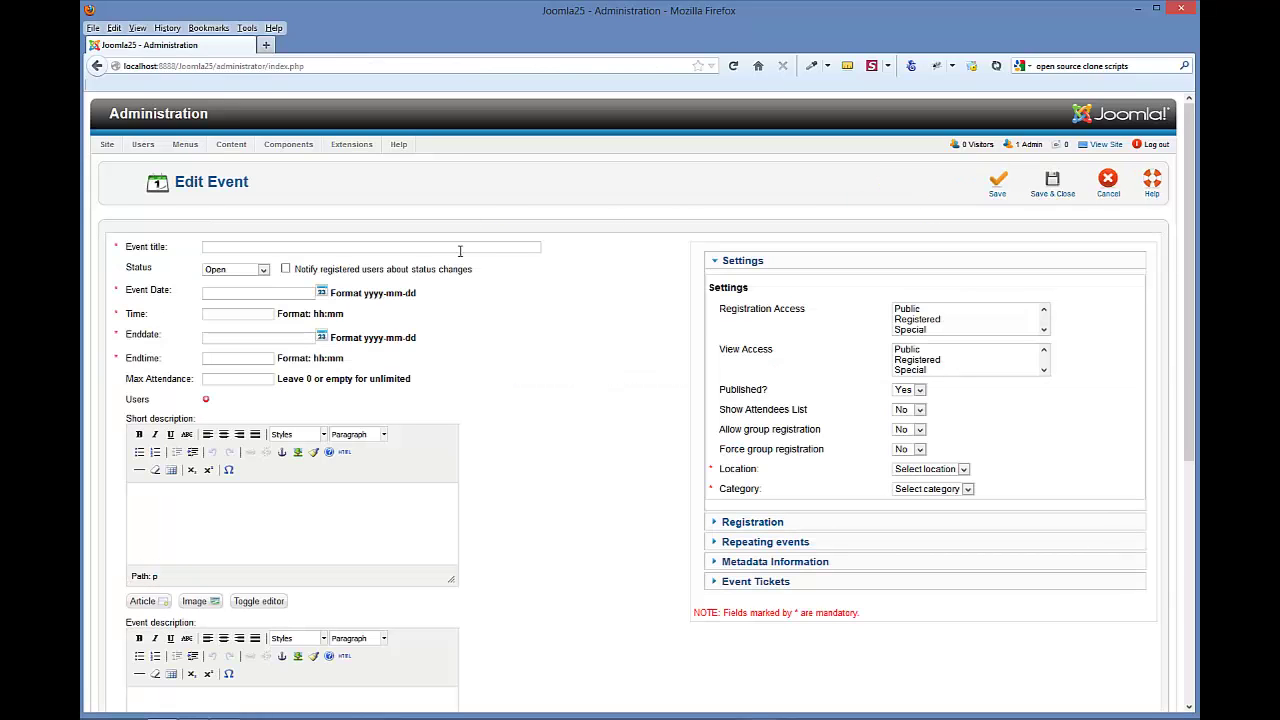
left_click(460, 250)
type("Joomla Day Chicago 2013")
- Set the event date to August 9, 2013 with the calendar picker
left_click(321, 293)
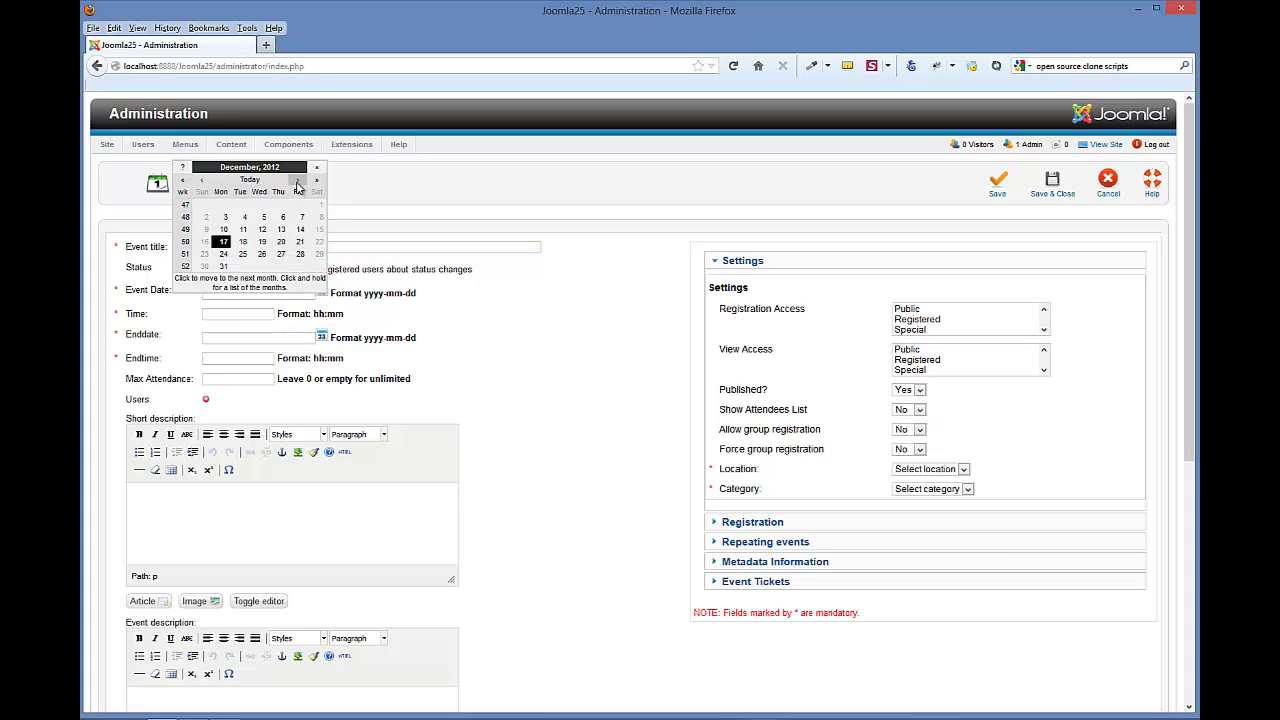
left_click(297, 181)
left_click(297, 181)
left_click(297, 181)
left_click(297, 181)
left_click(297, 181)
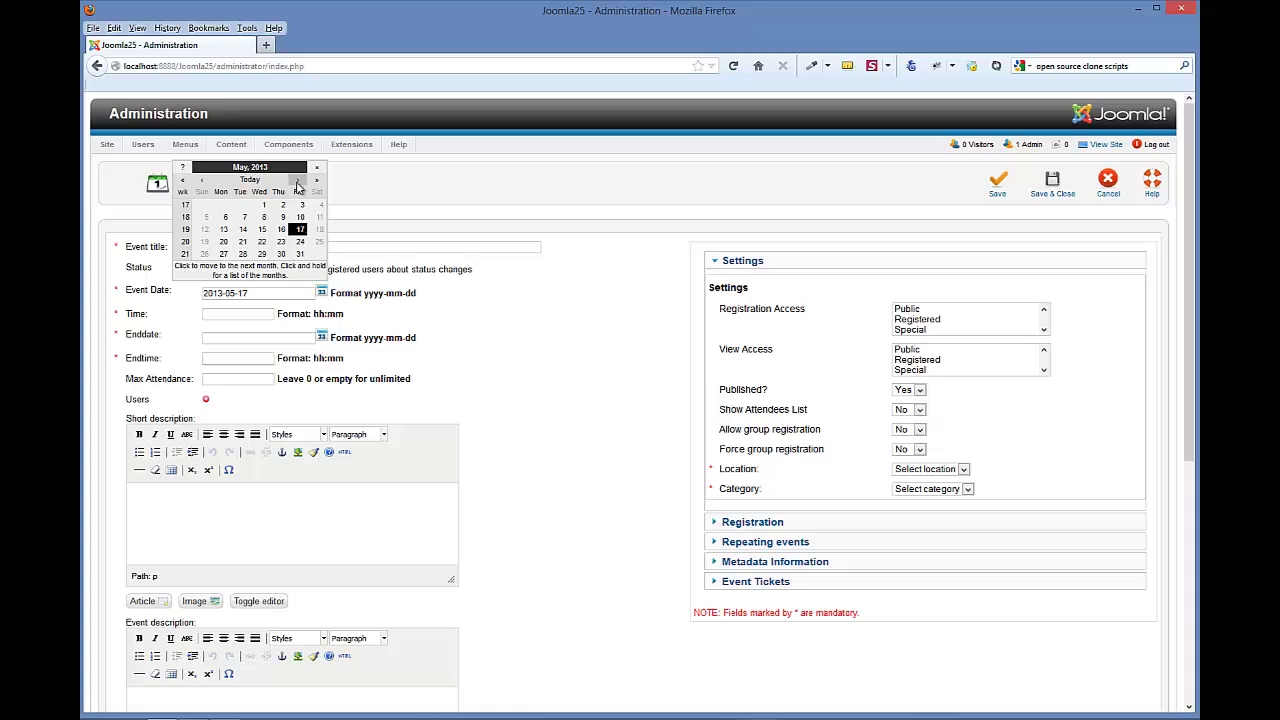
left_click(297, 181)
left_click(297, 181)
left_click(297, 181)
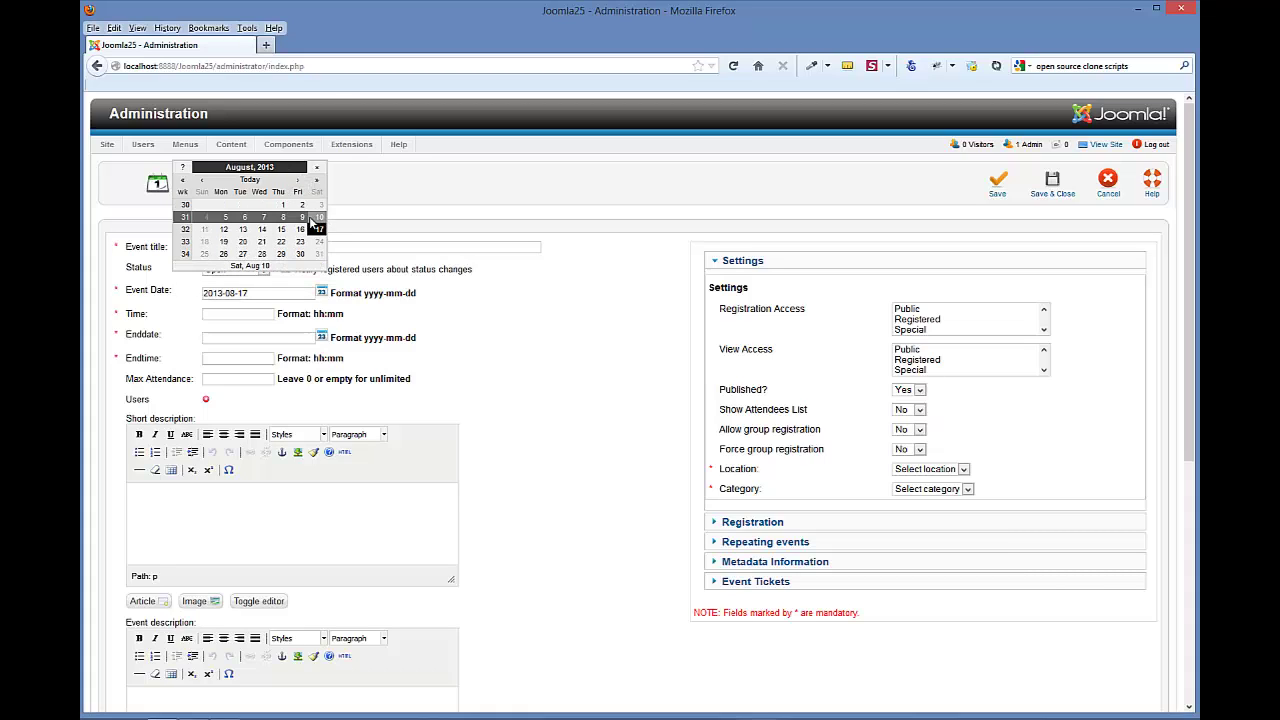
left_click(304, 220)
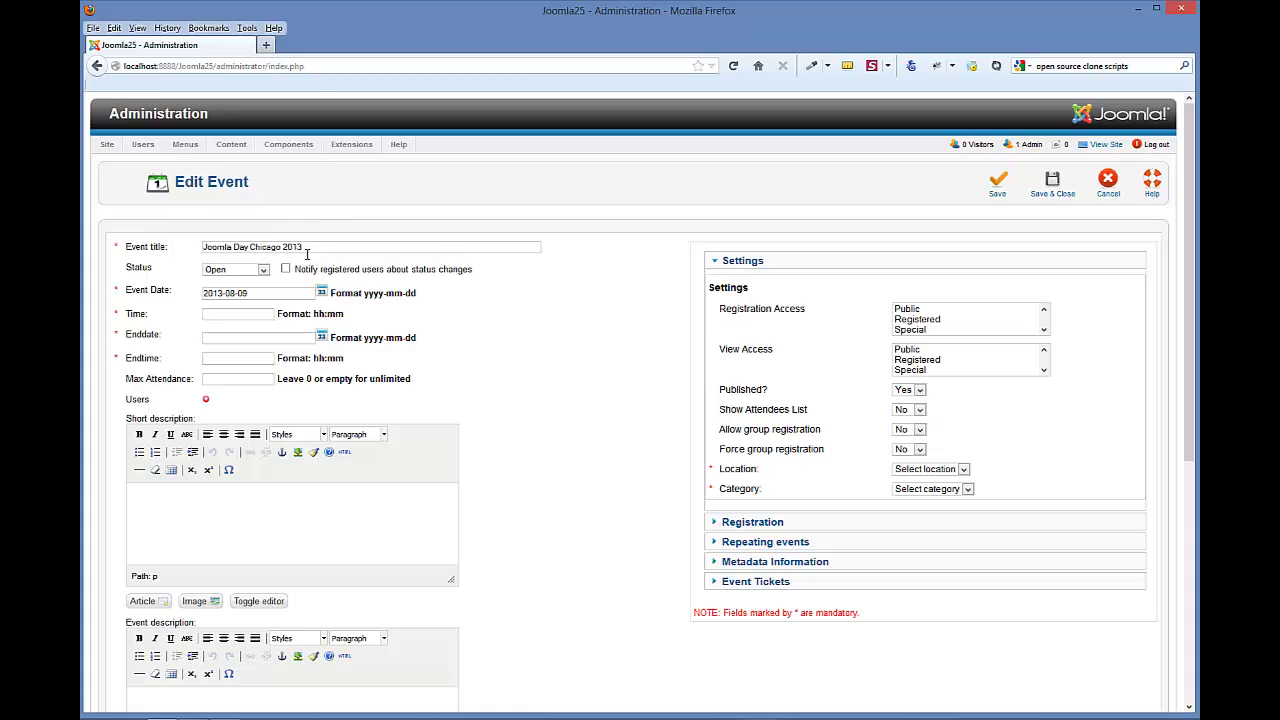
- Set the end date to August 10, 2013 with the calendar picker
left_click(321, 338)
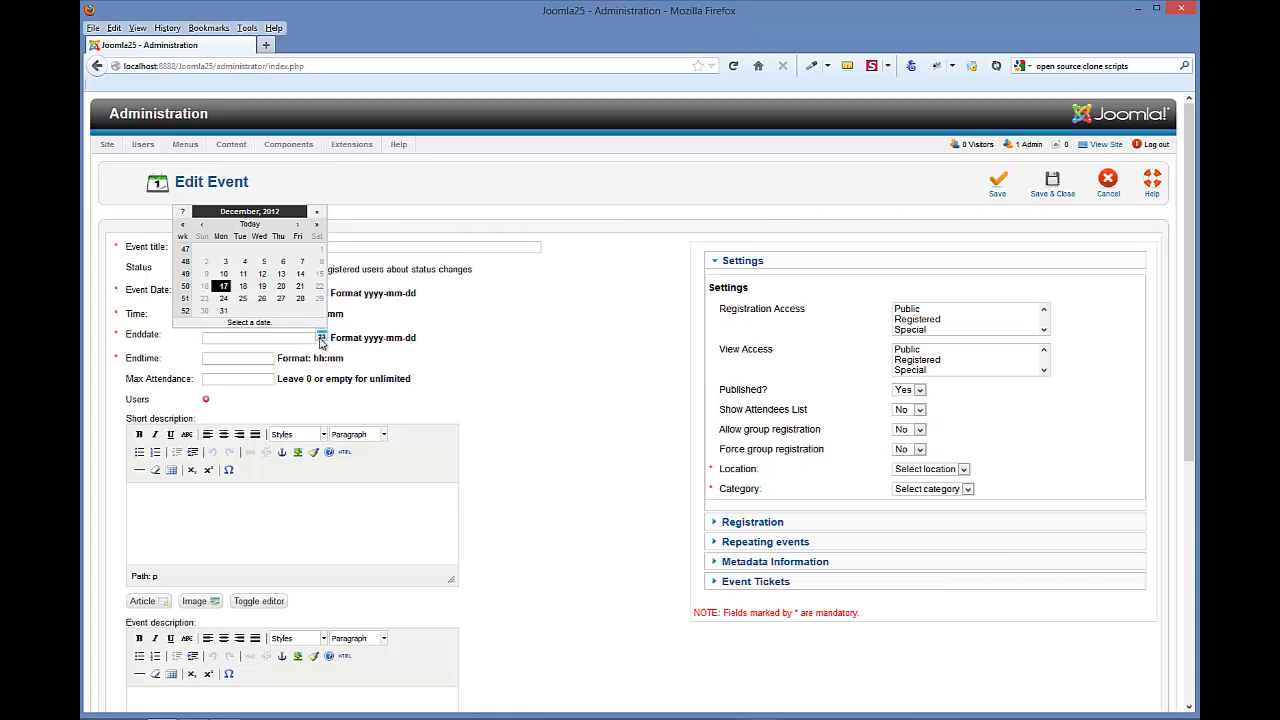
left_click(301, 226)
left_click(299, 225)
left_click(299, 225)
left_click(299, 225)
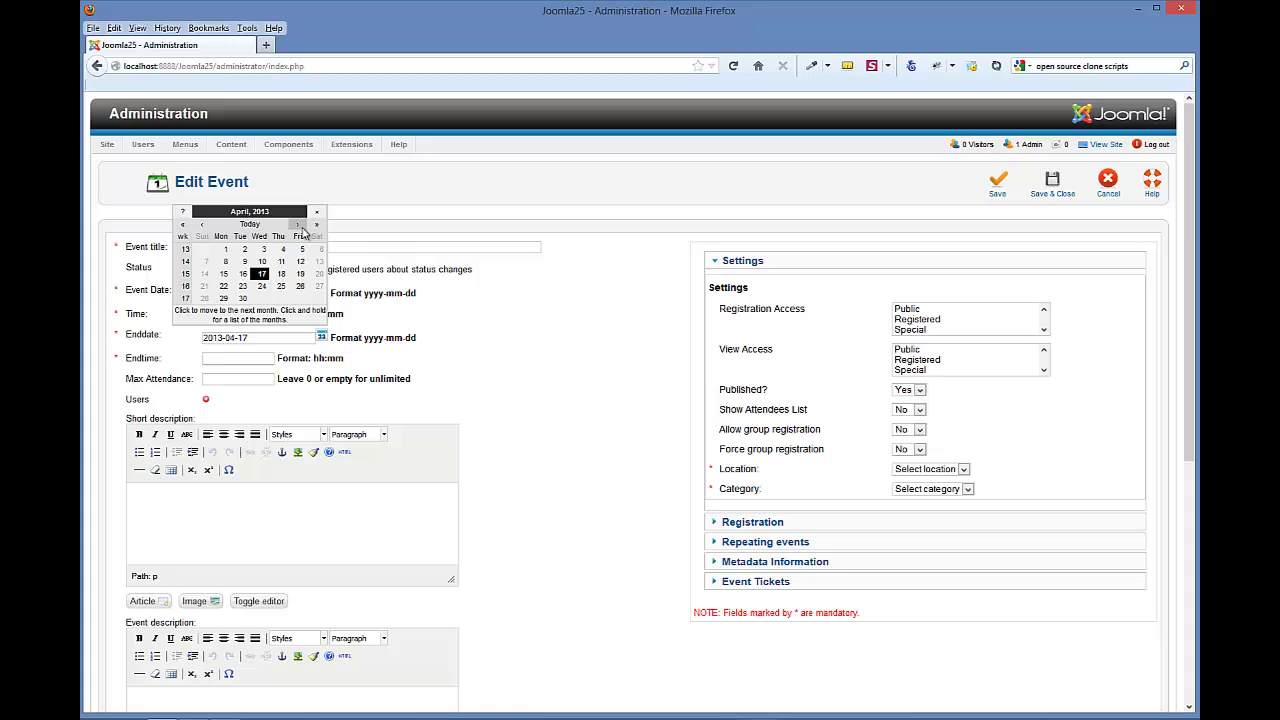
left_click(299, 225)
left_click(299, 225)
left_click(299, 225)
left_click(299, 225)
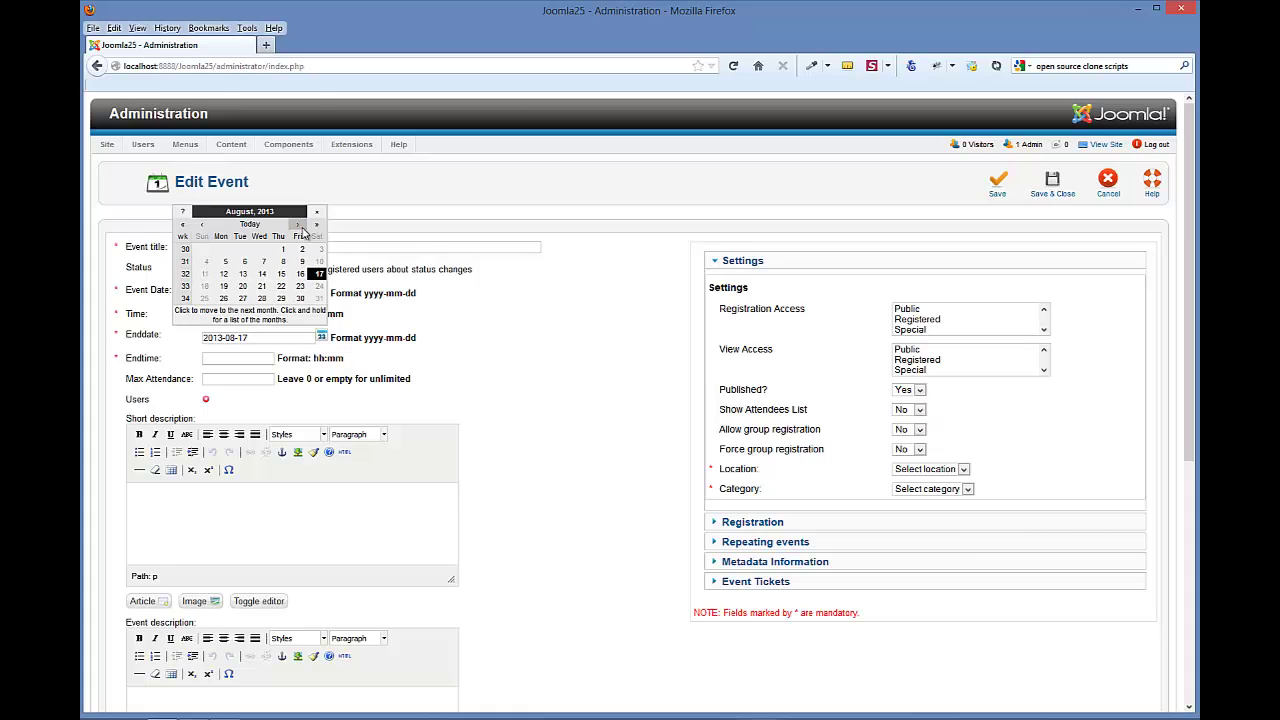
left_click(316, 262)
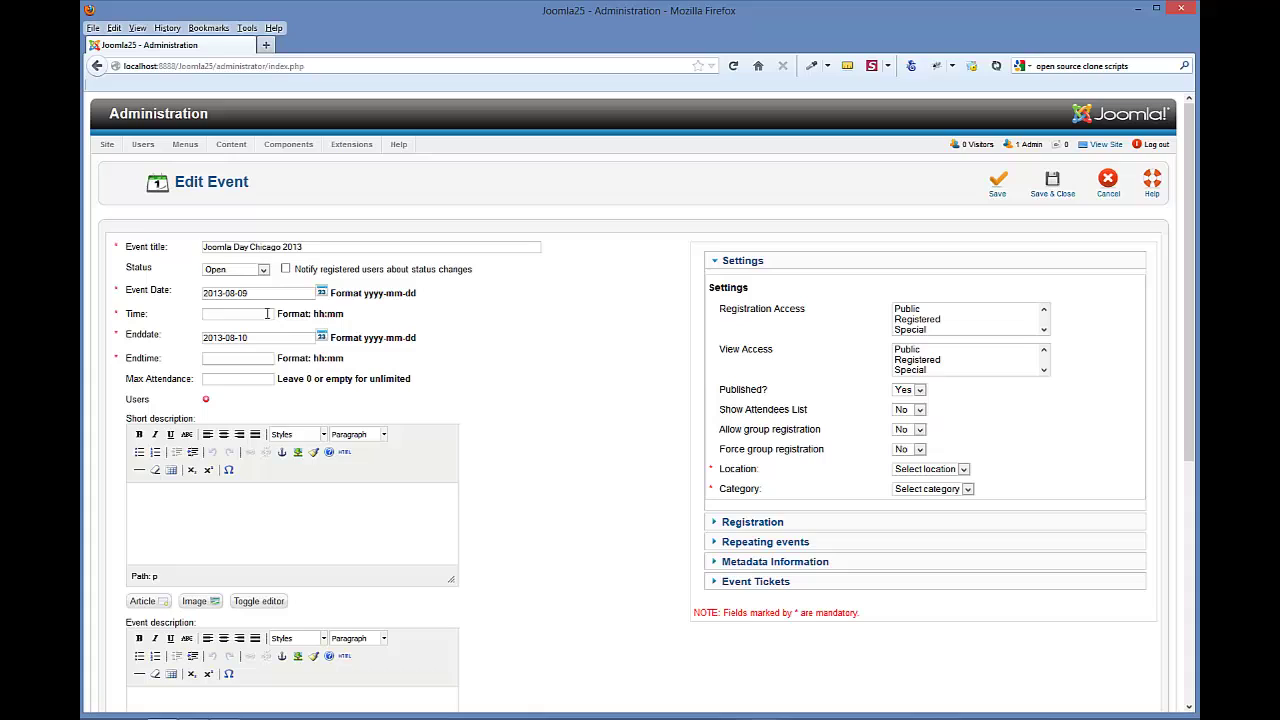
- Enter start time 08:00, end time 16:00 and maximum attendance 100
type("08")
type(":")
type("00")
type("16")
type(":00")
left_click_drag(347, 363, 313, 359)
left_click(259, 378)
type("100")
- Paste lorem ipsum sample text into the event description editor
scroll(478, 381, "down", 3)
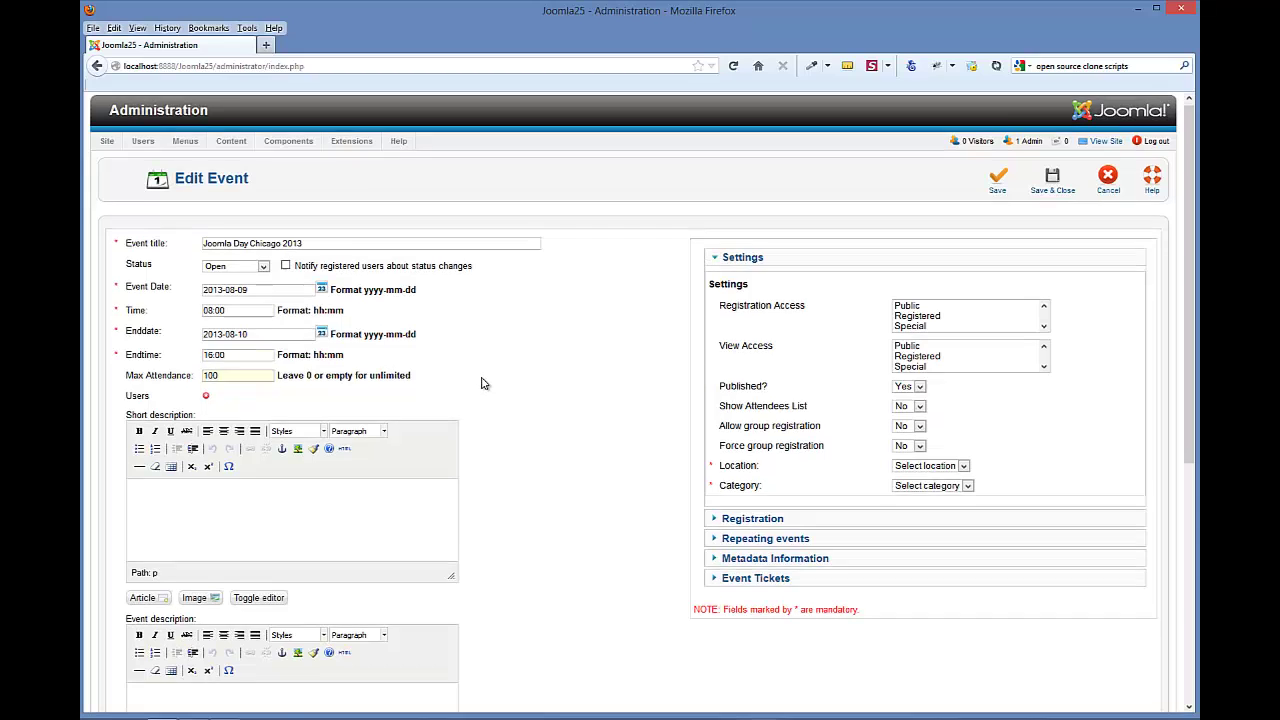
scroll(481, 383, "down", 1)
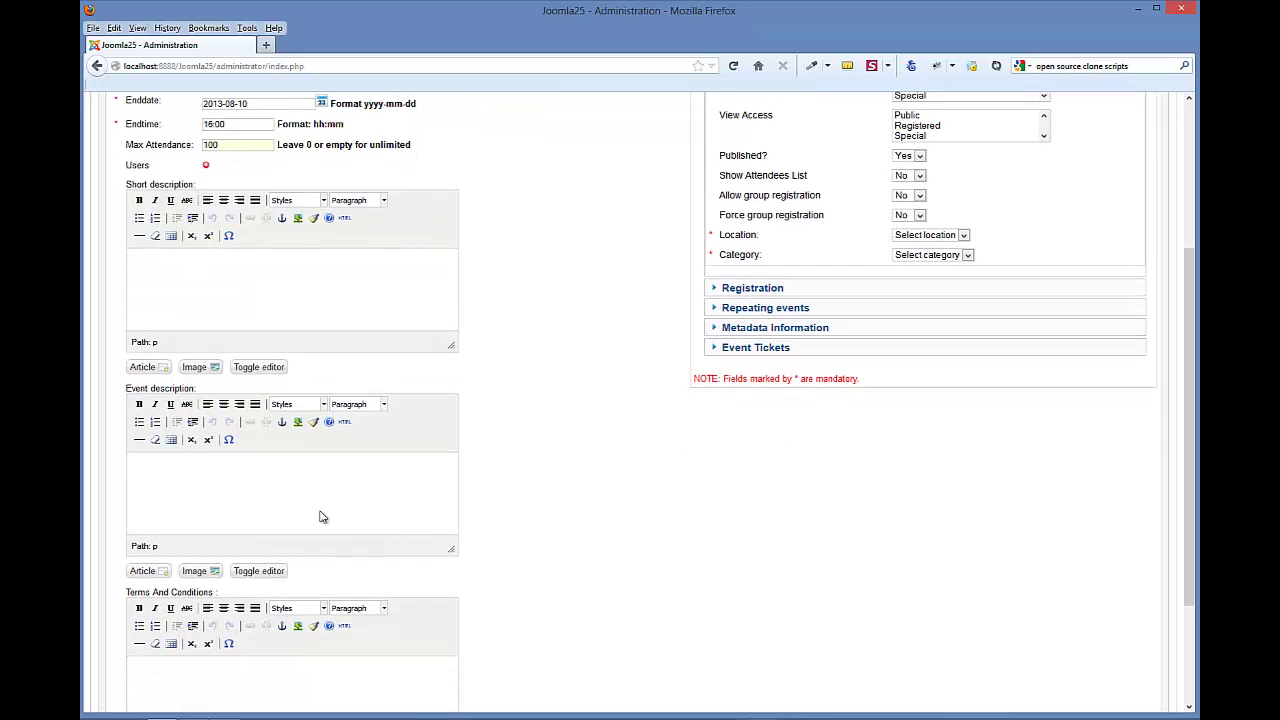
left_click(225, 487)
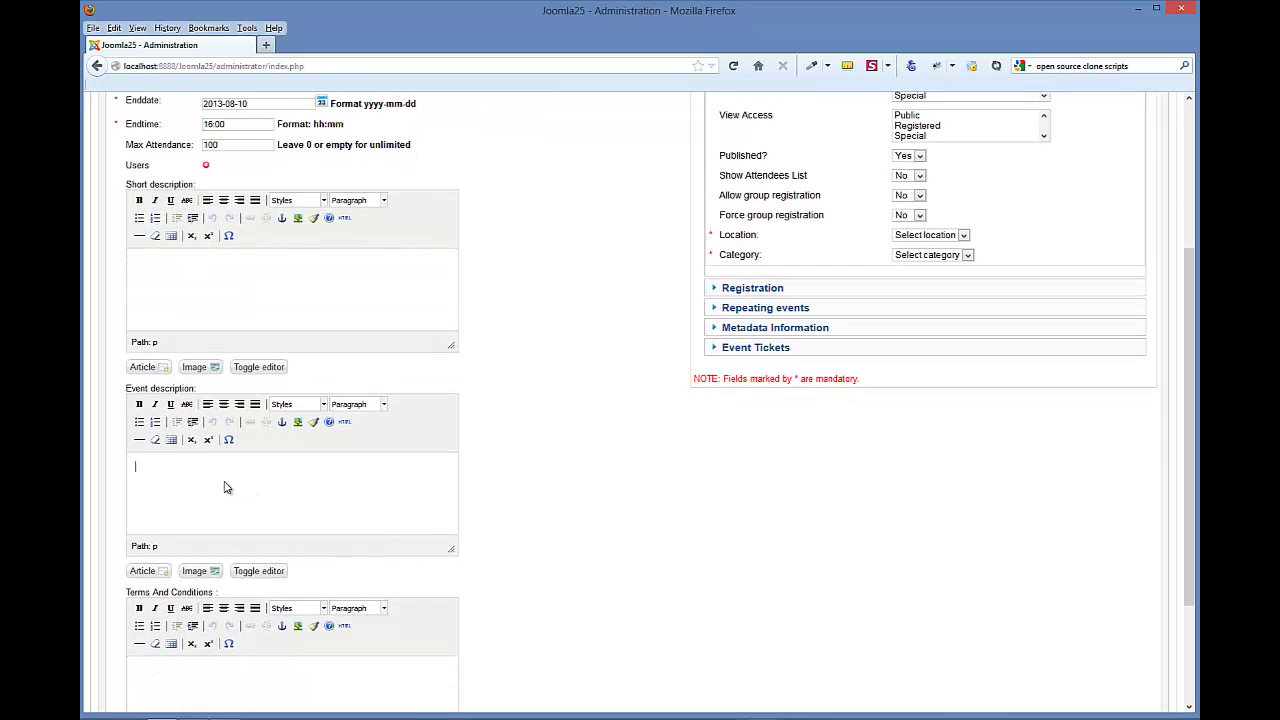
right_click(166, 471)
left_click(199, 529)
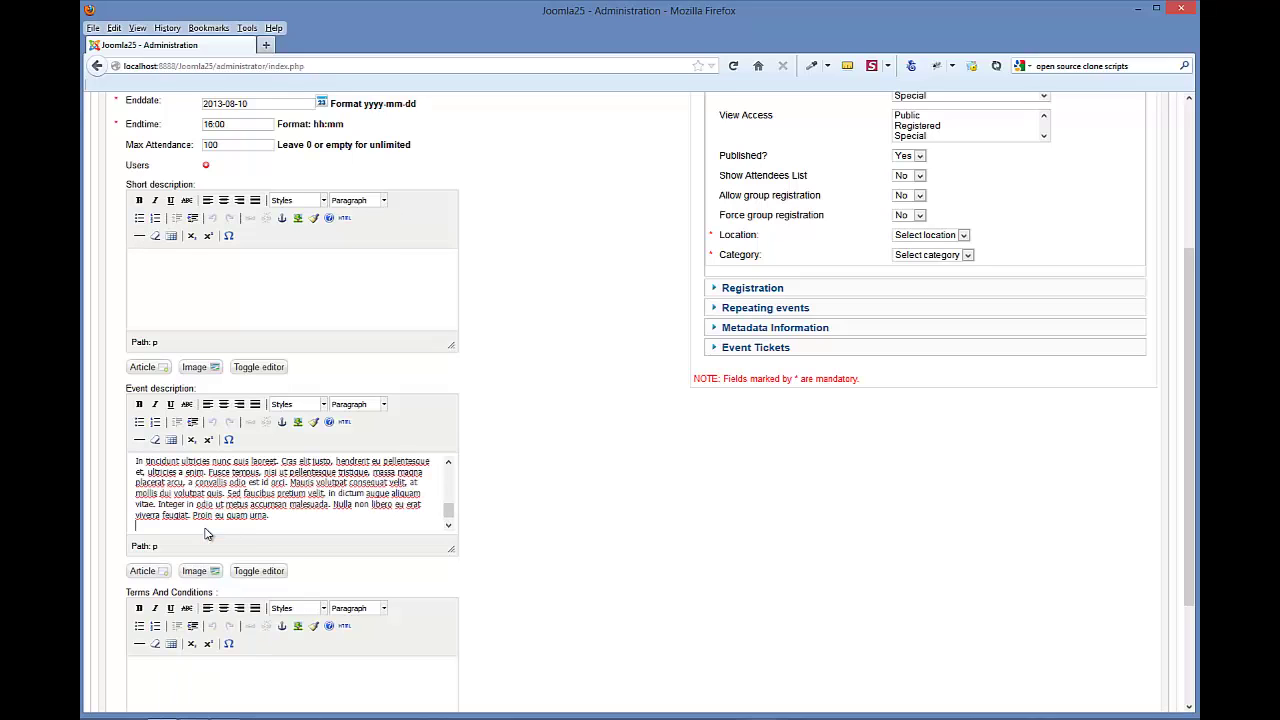
scroll(296, 528, "up", 3)
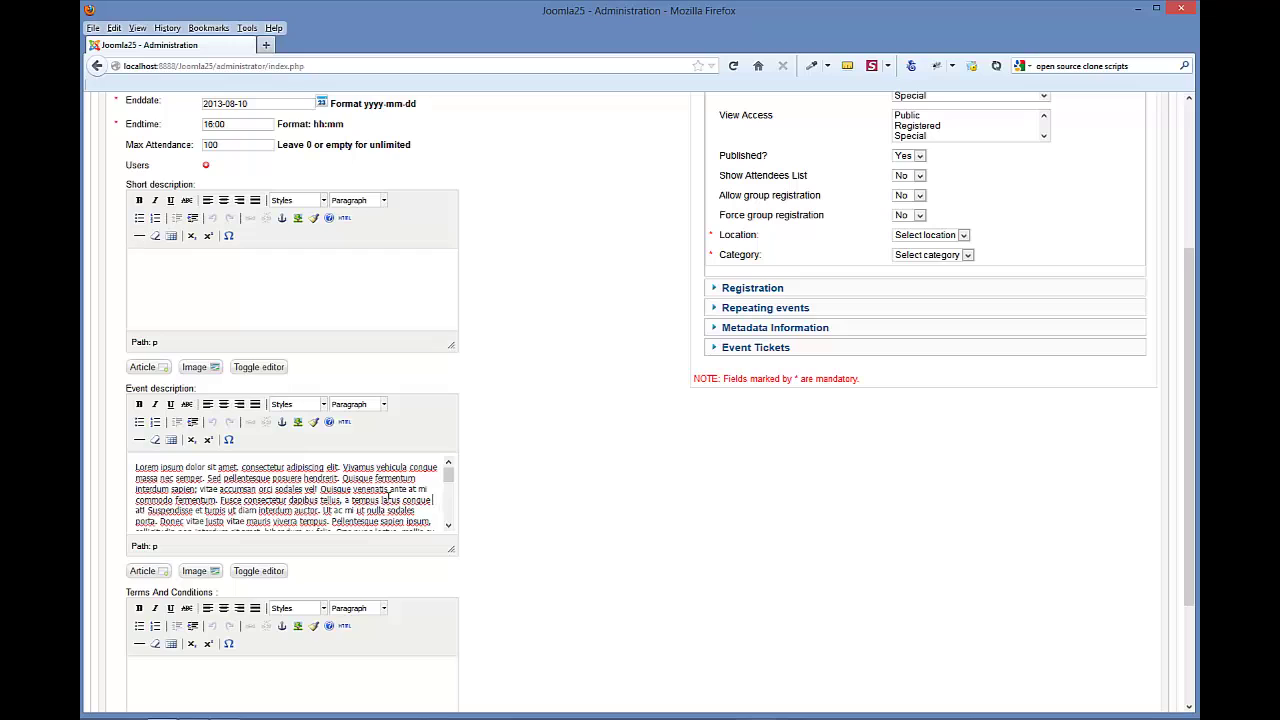
- Copy the description's opening lines into the short description
left_click_drag(436, 499, 133, 469)
key("ctrl+c")
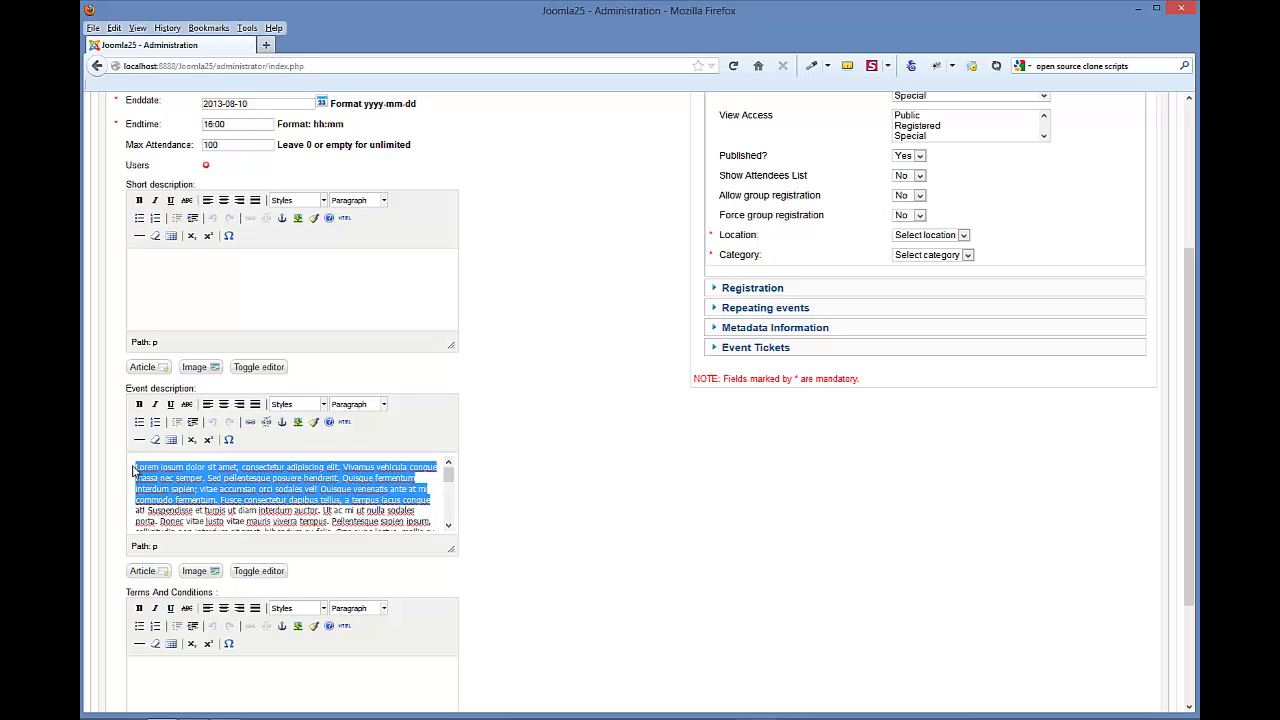
left_click(175, 276)
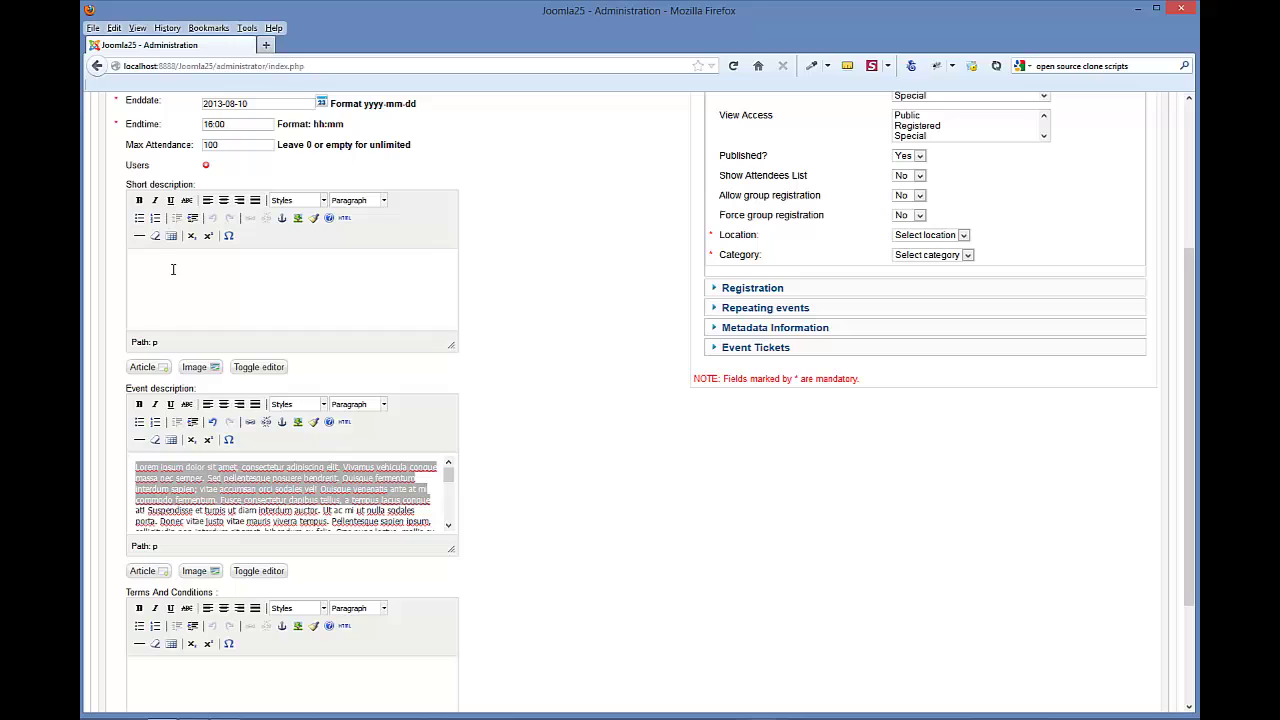
key("ctrl+v")
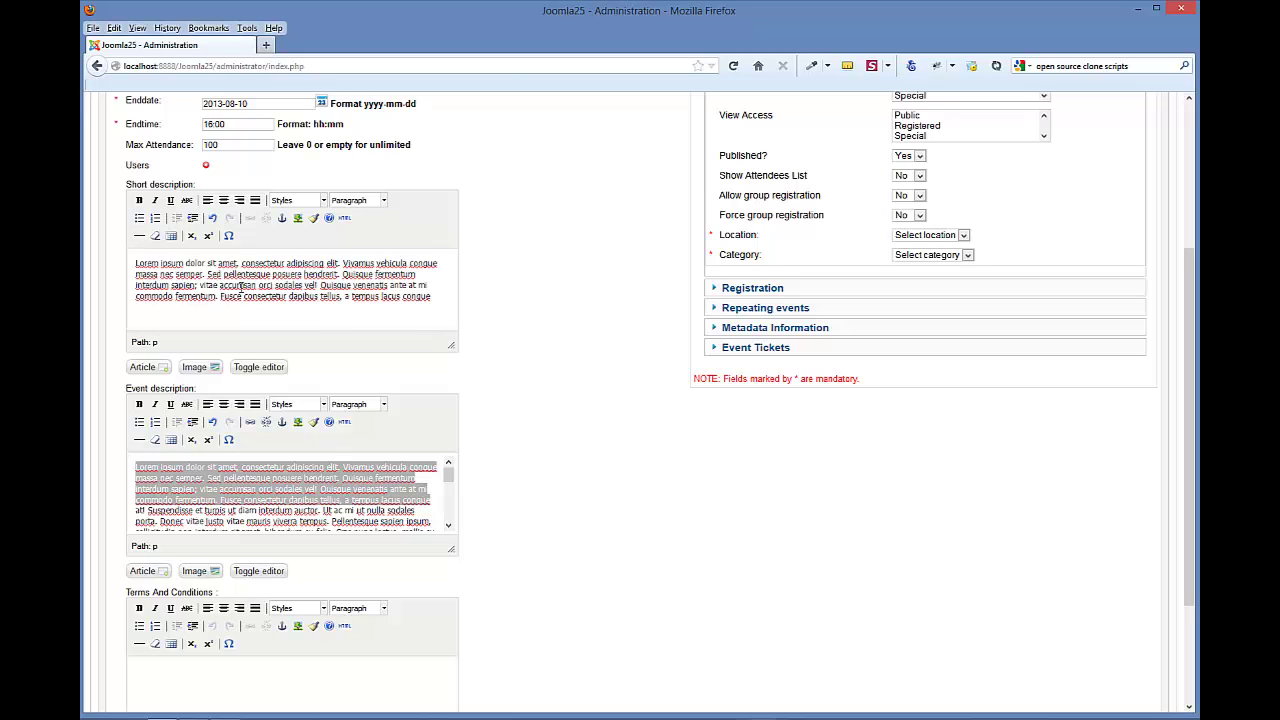
scroll(429, 440, "down", 3)
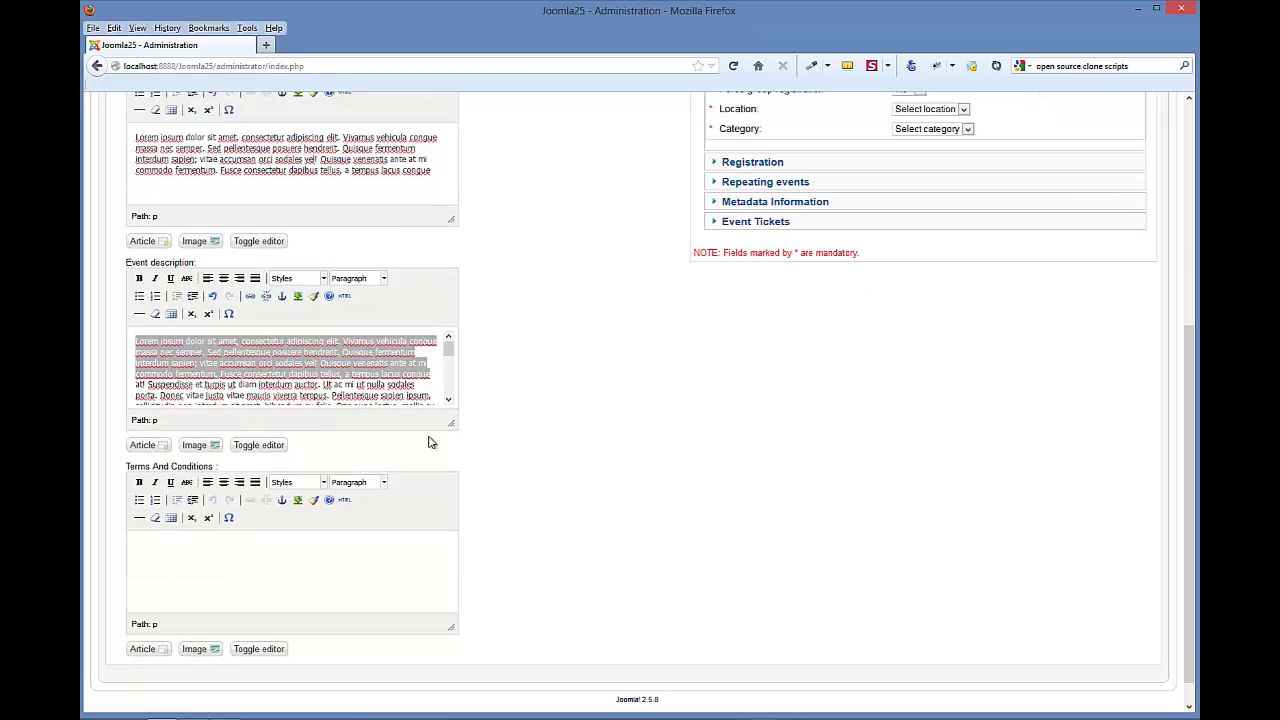
left_click(333, 347)
- Copy the full event description text into the Terms And Conditions editor
scroll(617, 328, "up", 5)
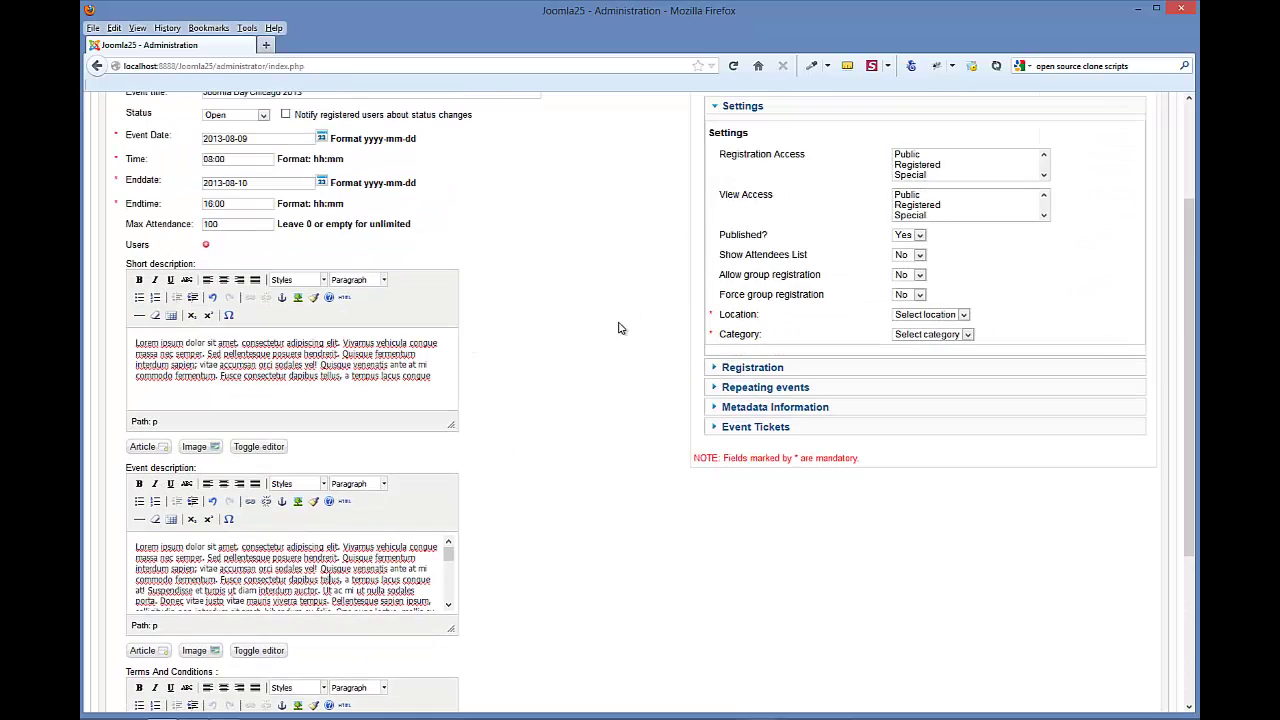
scroll(617, 328, "down", 3)
scroll(617, 328, "down", 2)
left_click(257, 540)
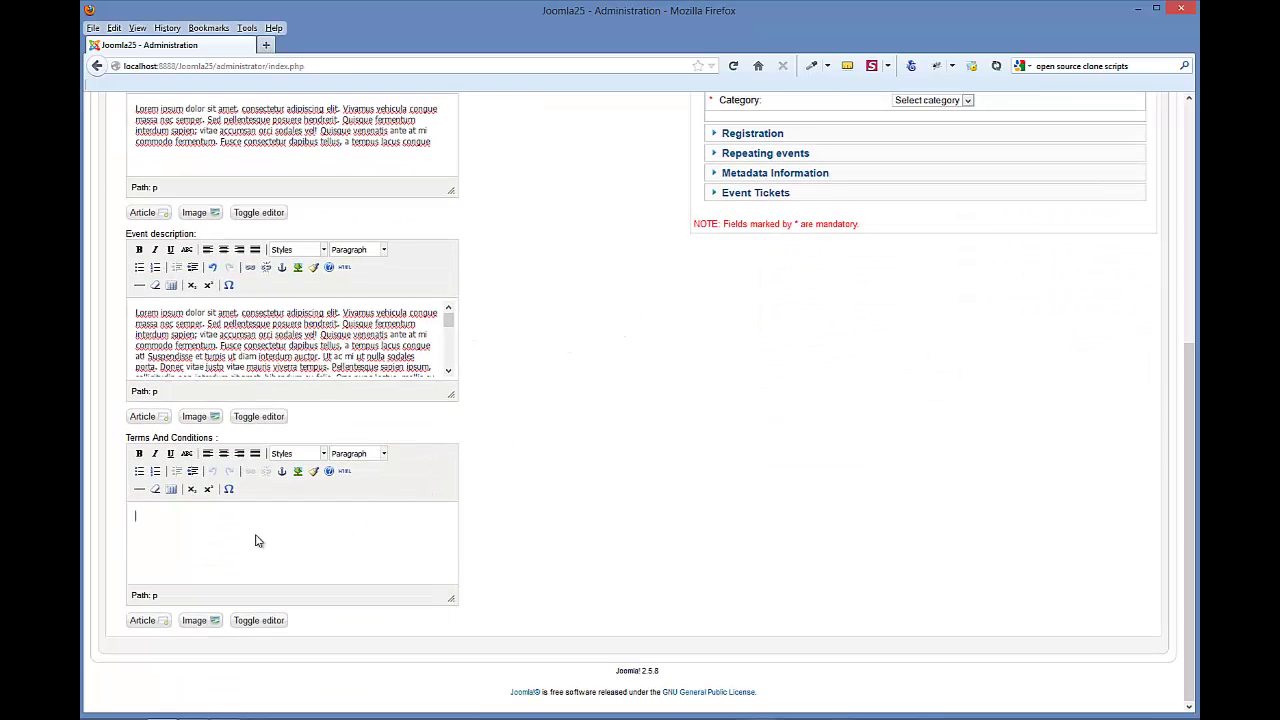
right_click(198, 538)
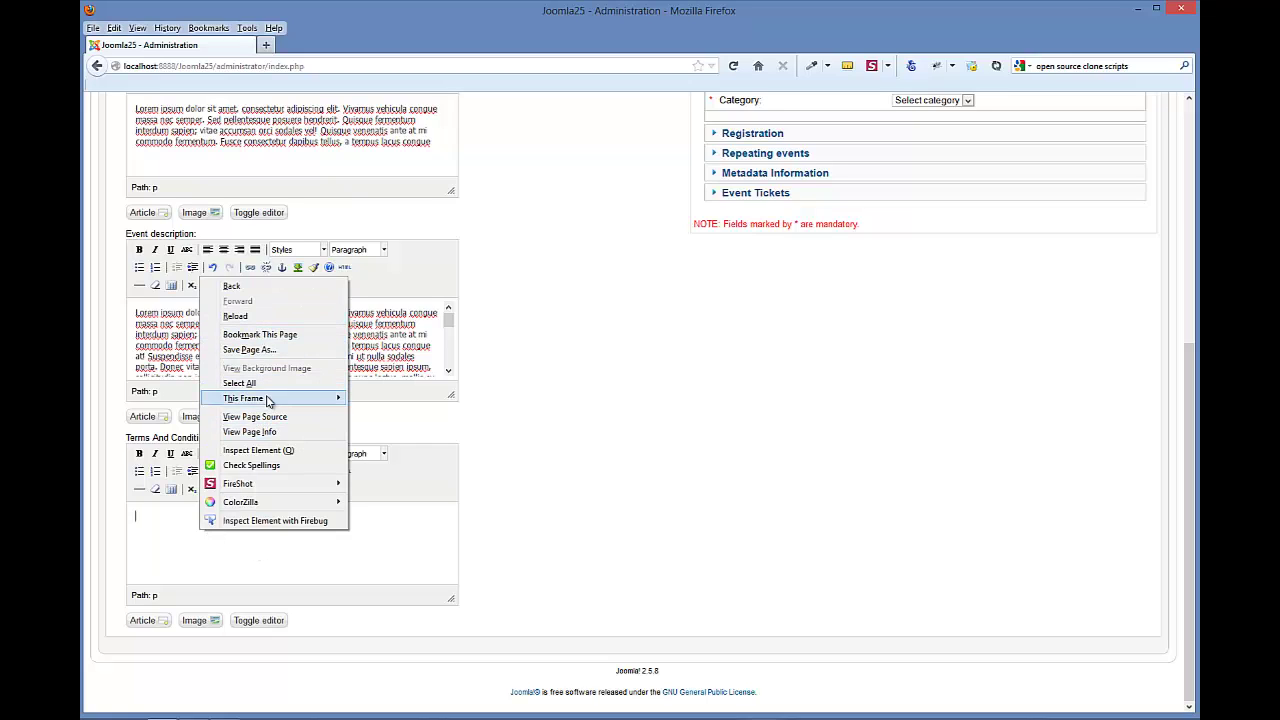
left_click(498, 389)
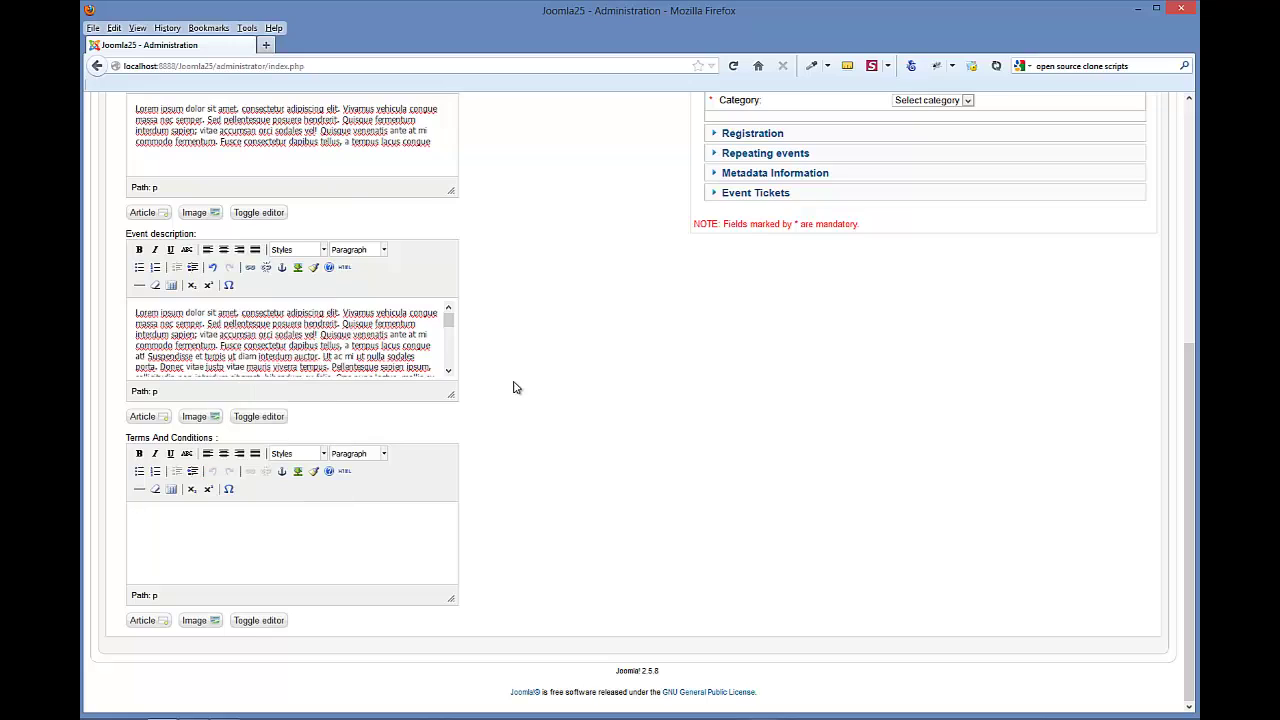
double_click(314, 357)
key("ctrl+a")
key("ctrl+c")
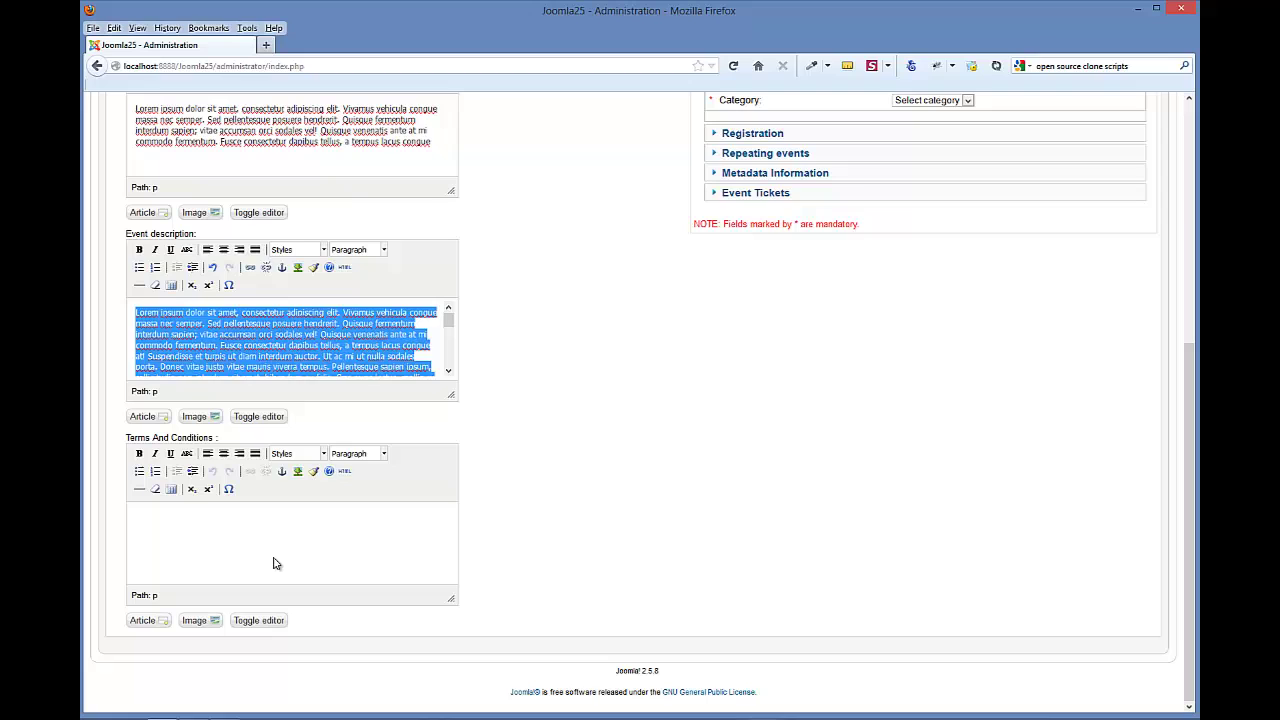
left_click(274, 562)
key("ctrl+v")
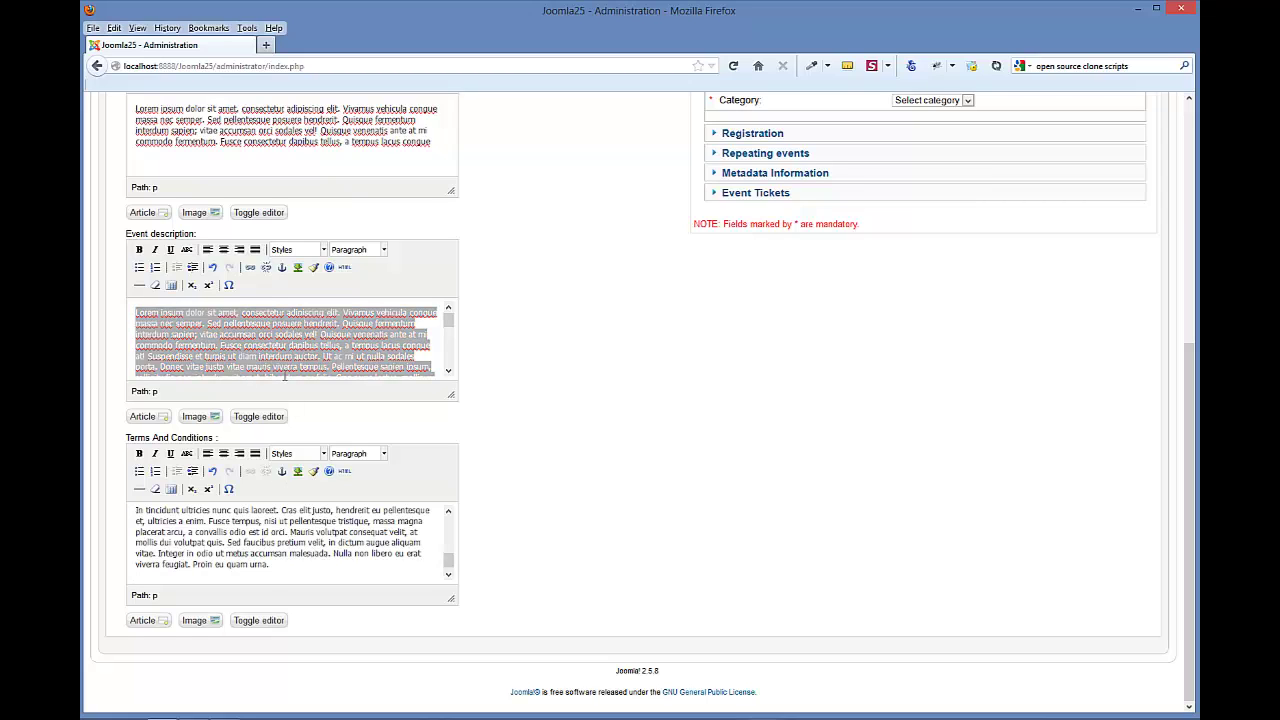
left_click(287, 345)
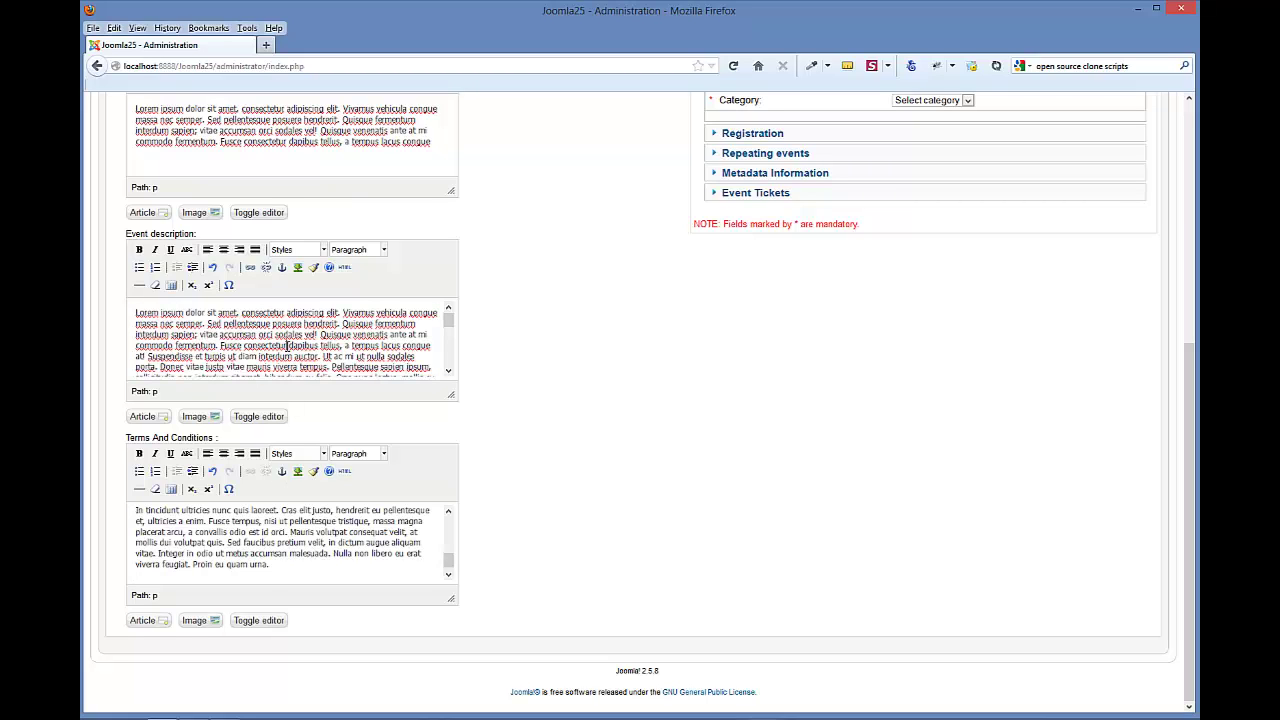
scroll(634, 360, "up", 5)
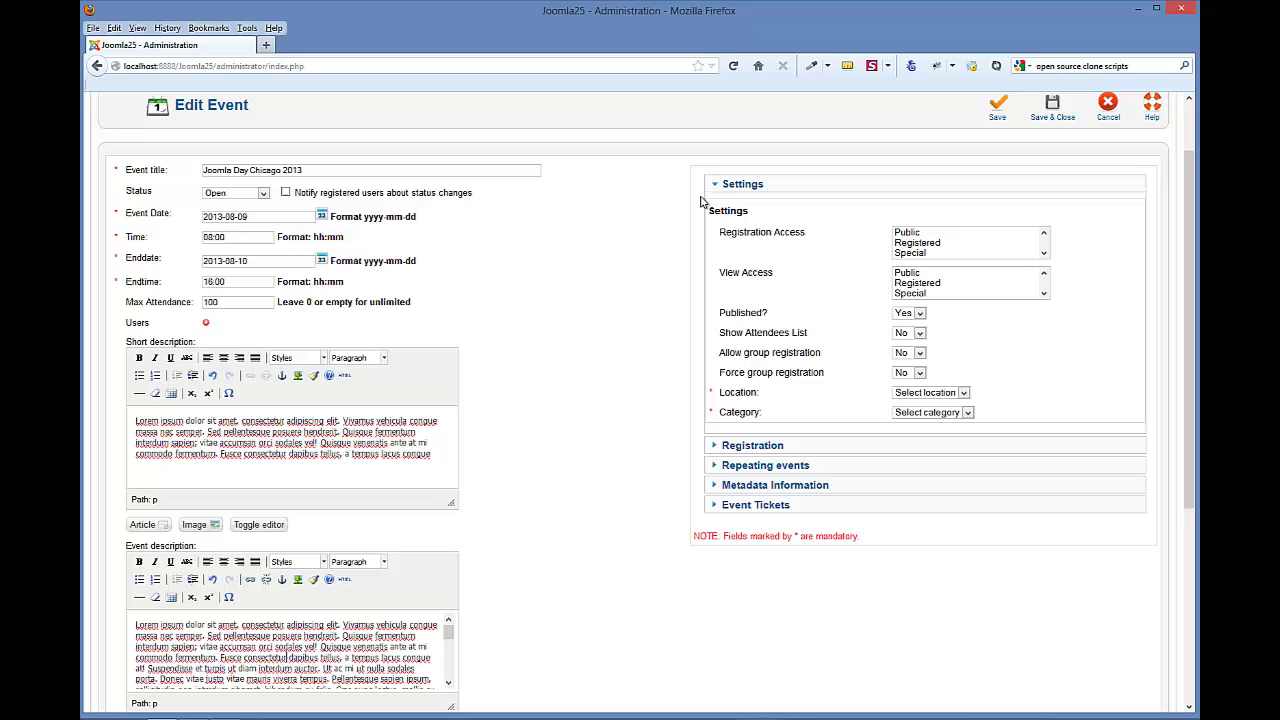
- Set both Registration Access and View Access to Public
left_click(912, 234)
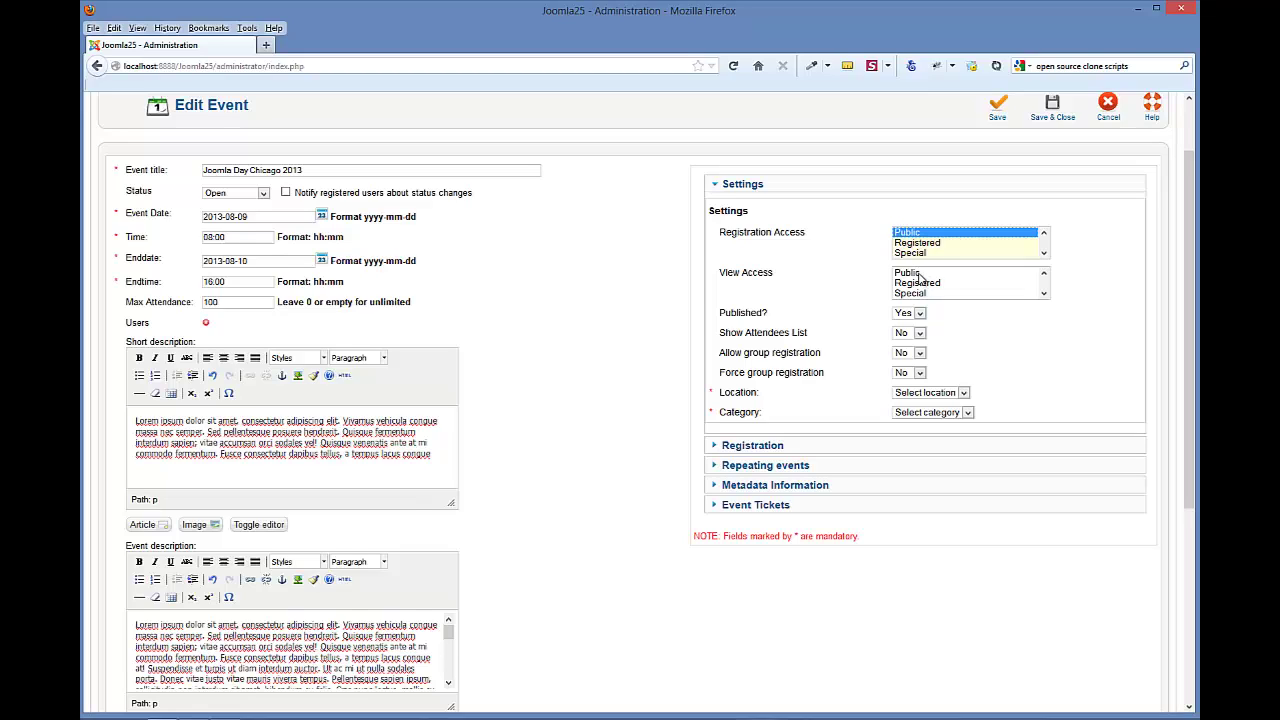
left_click(912, 274)
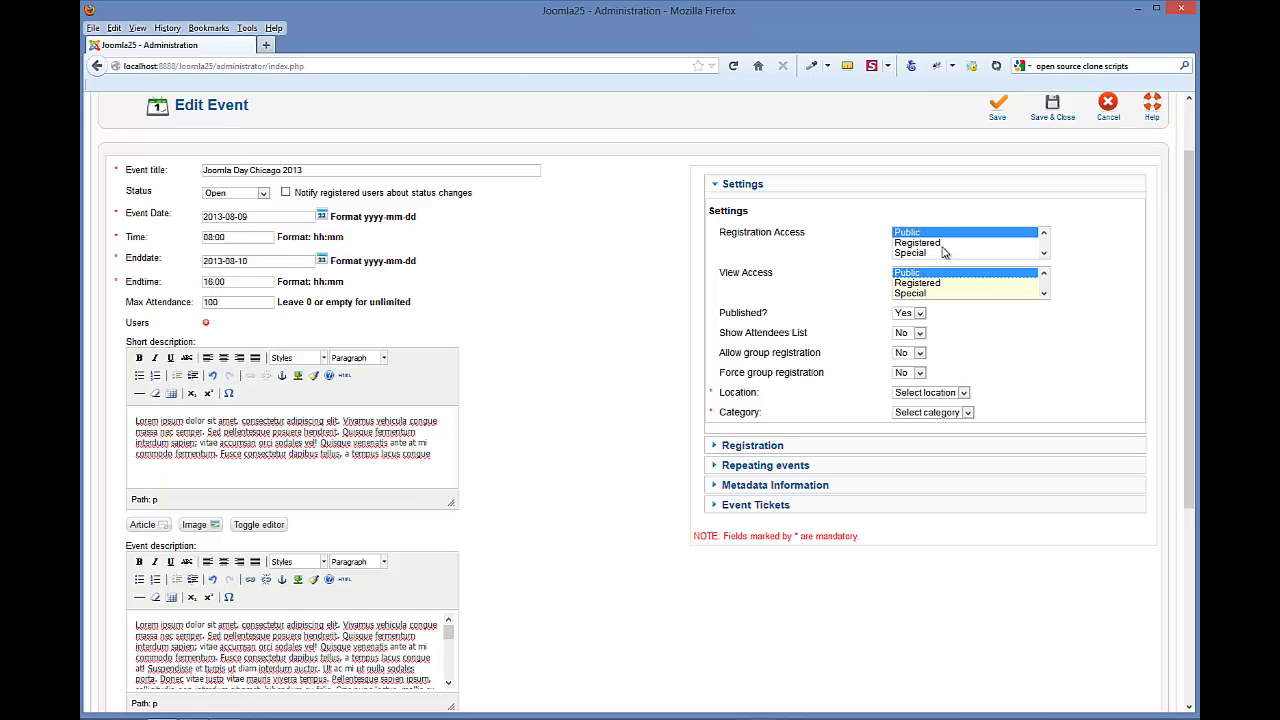
left_click(943, 244)
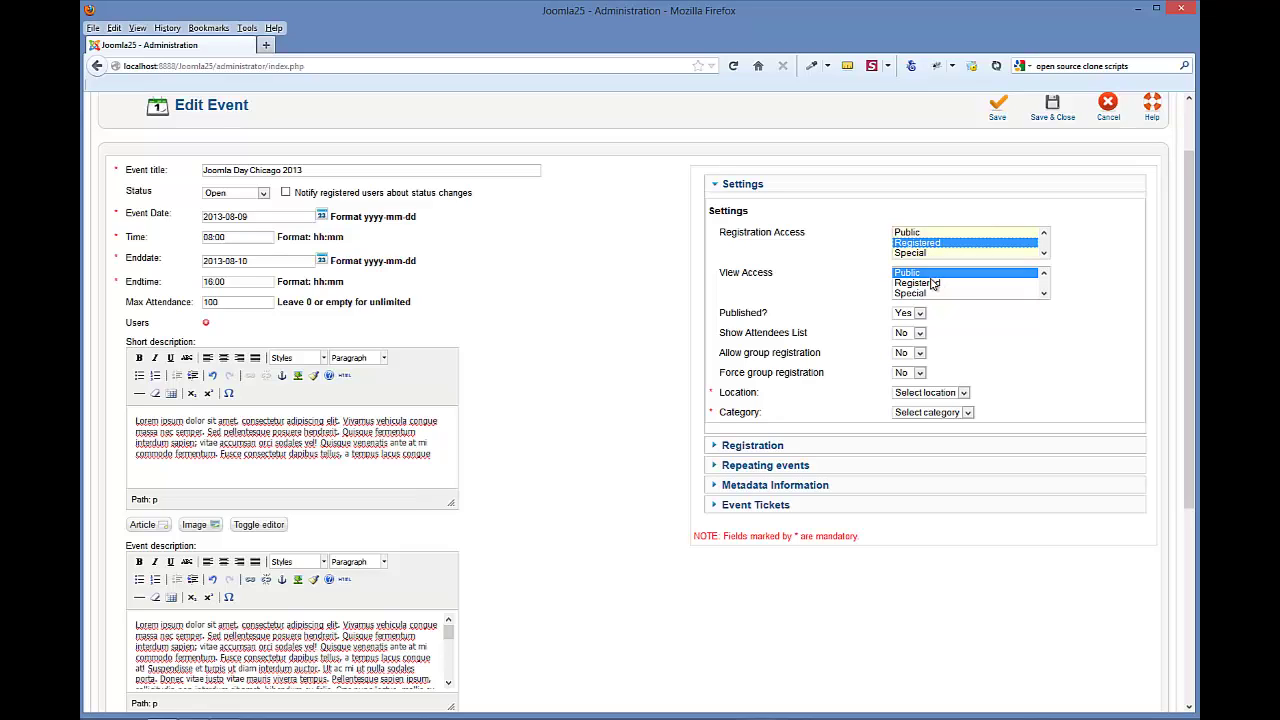
left_click(922, 234)
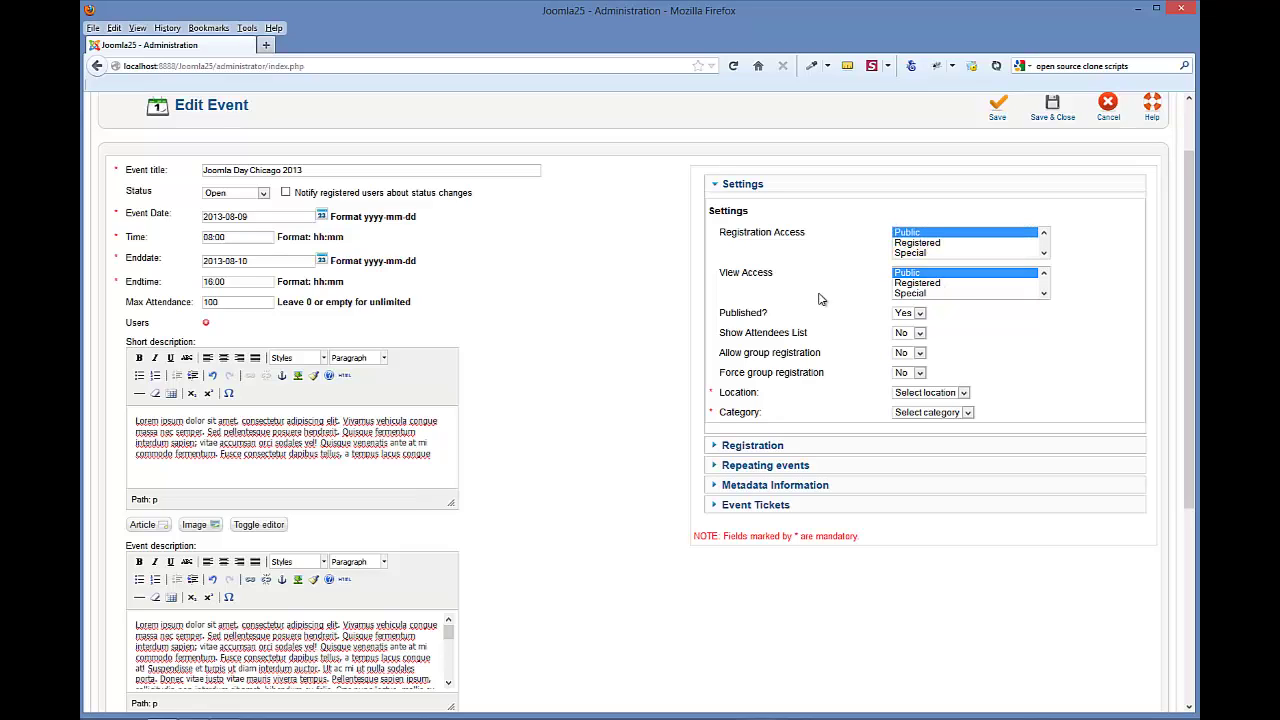
- Set Show Attendees List and Allow group registration to Yes
scroll(820, 300, "down", 1)
scroll(820, 300, "down", 1)
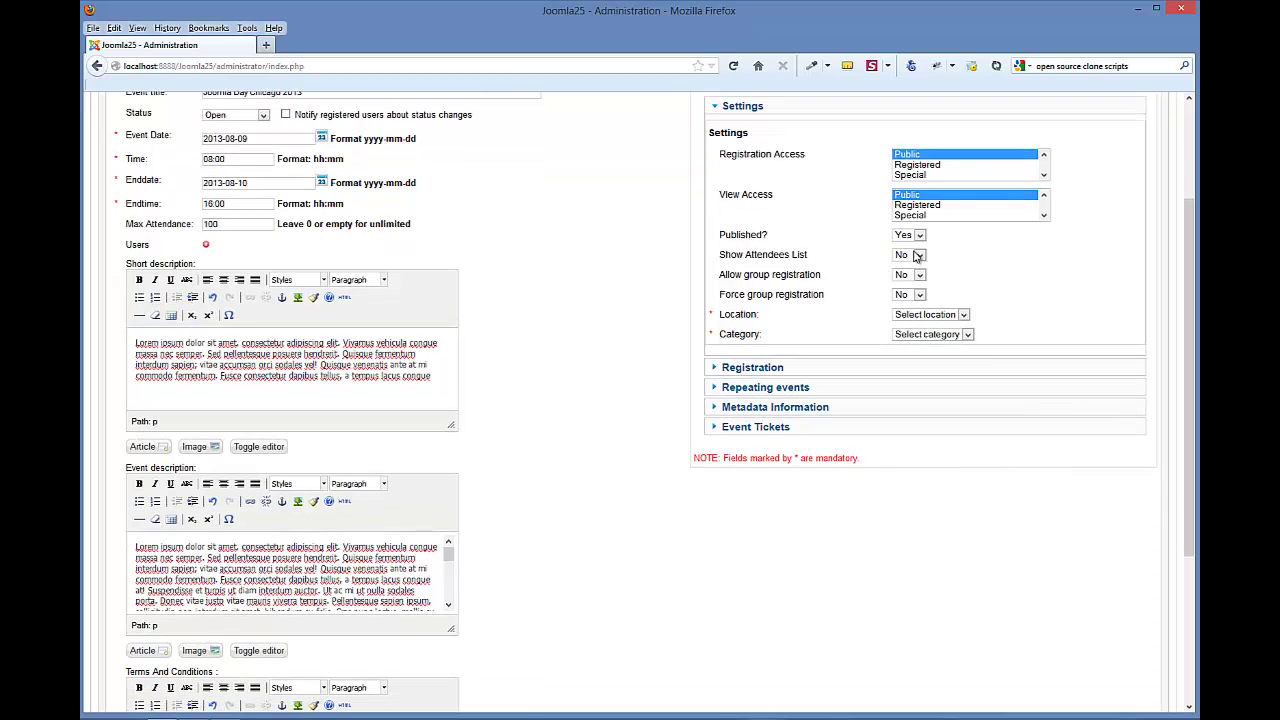
left_click(919, 257)
left_click(910, 277)
left_click(919, 276)
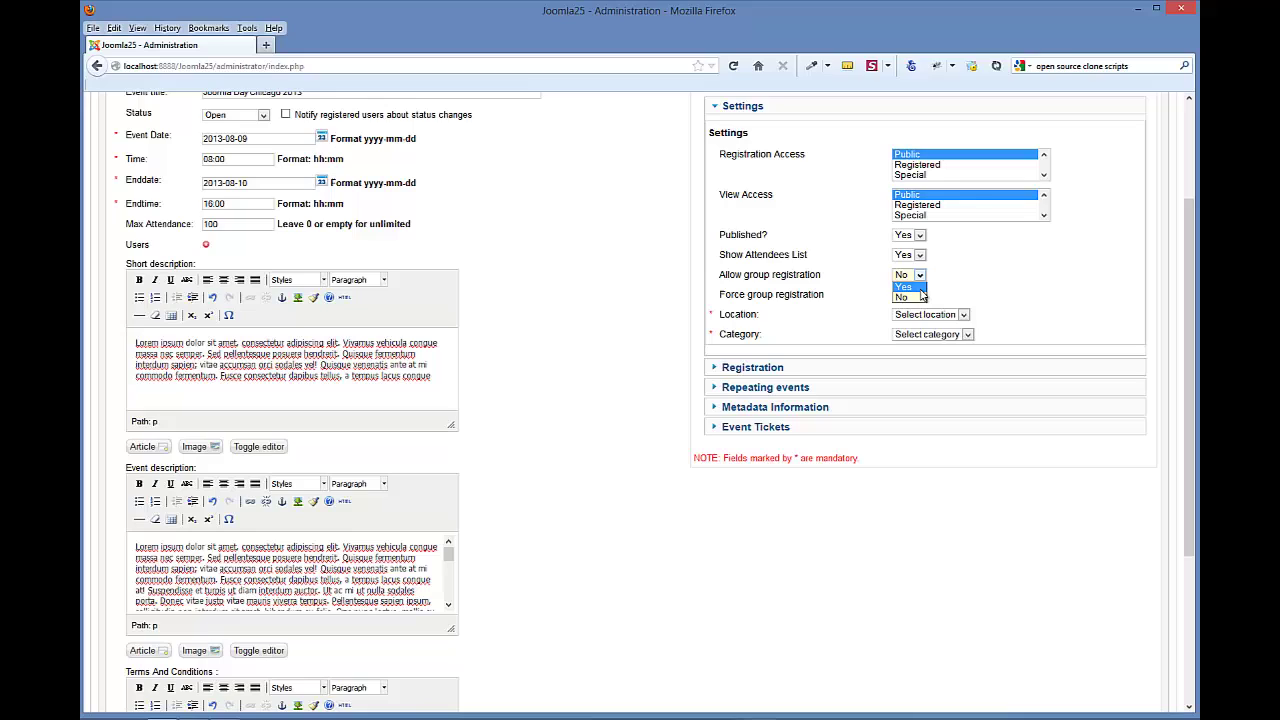
left_click(918, 288)
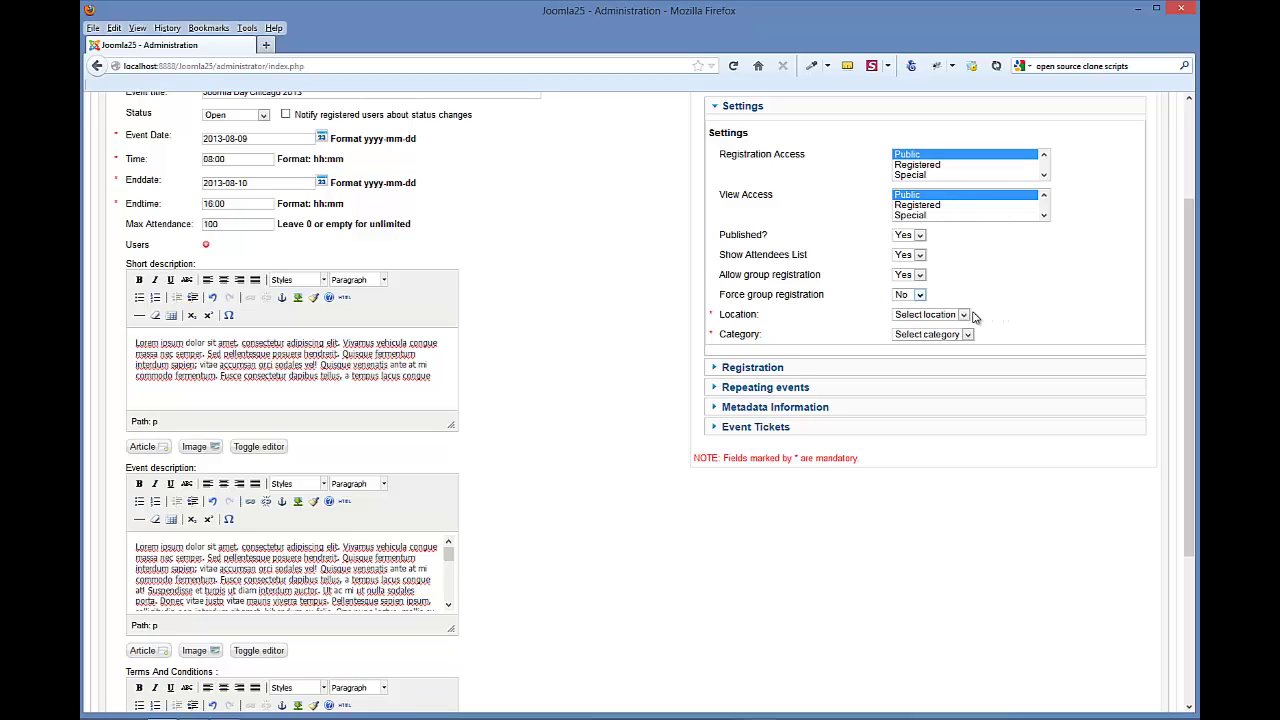
- Set the event's Location to White House and Category to Joomla Days
left_click(968, 317)
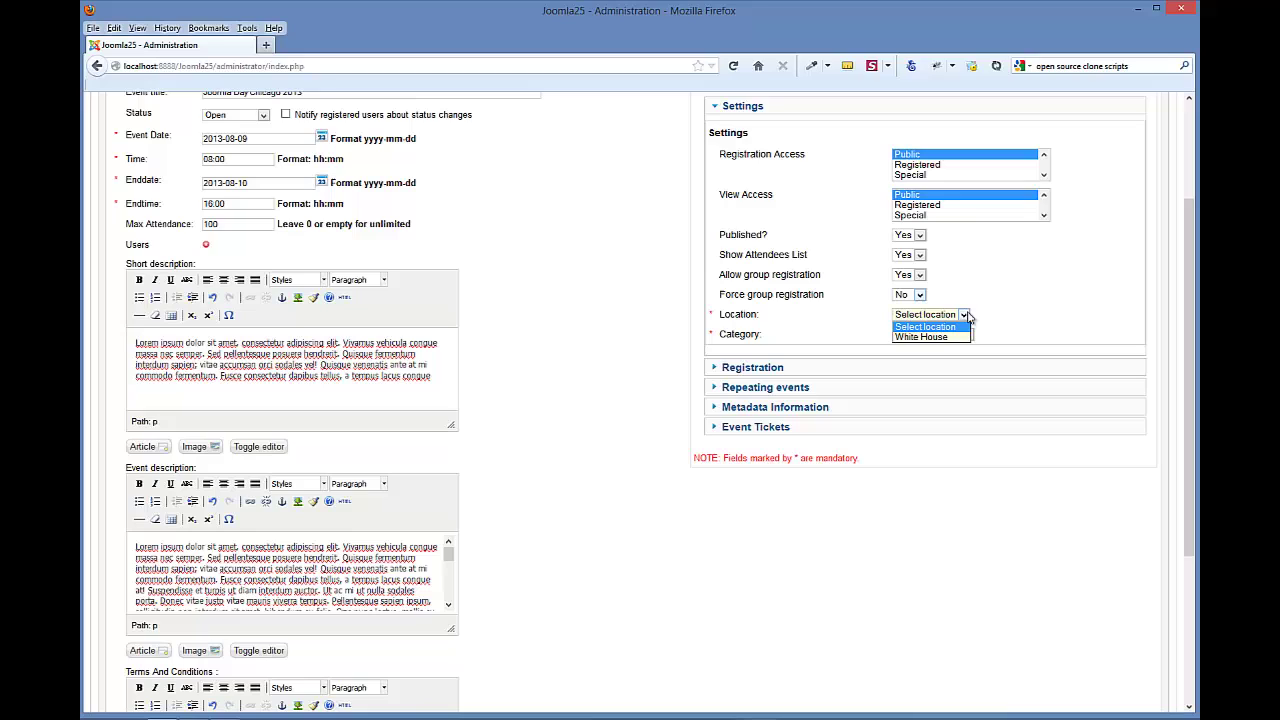
left_click(960, 341)
left_click(960, 338)
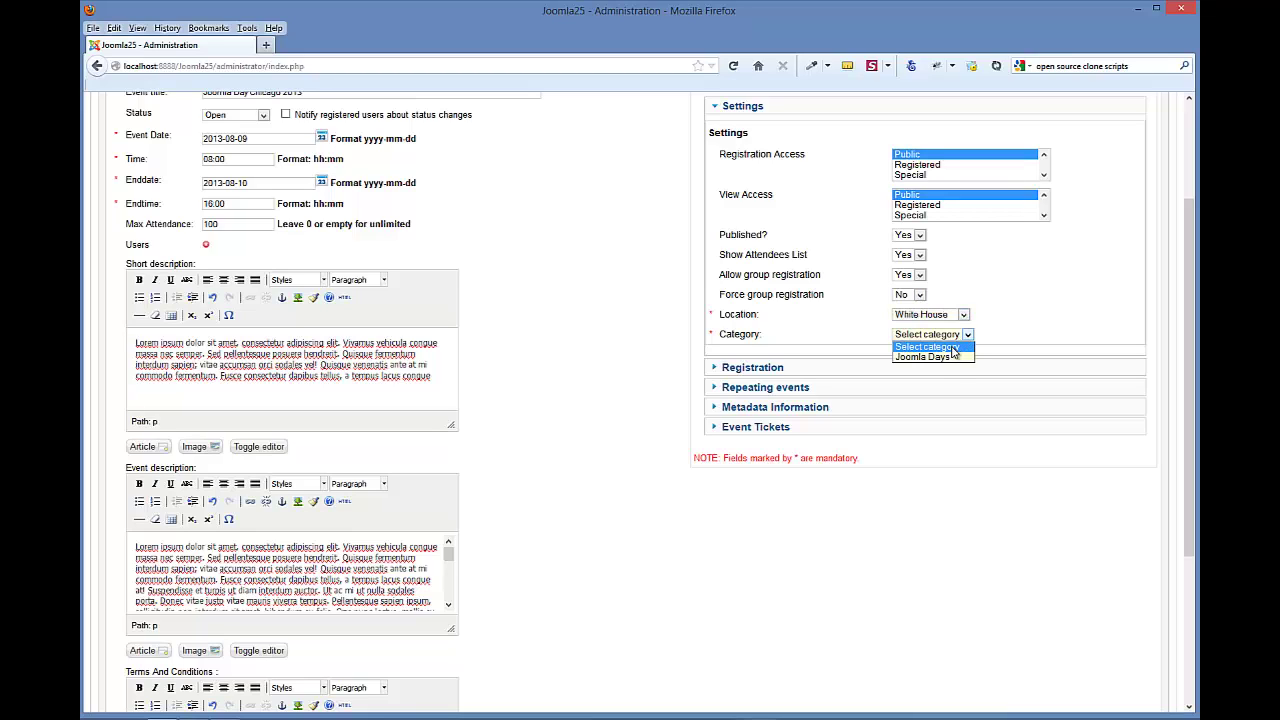
left_click(958, 357)
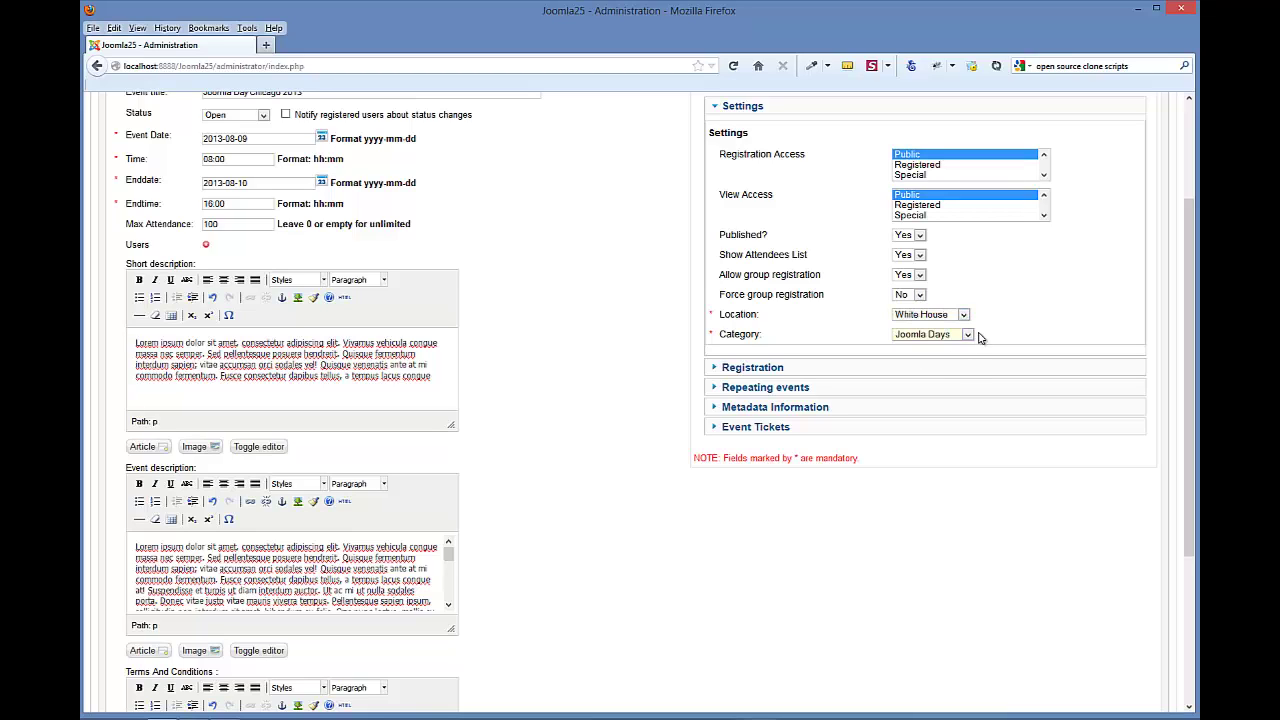
- Enter two notification e-mail addresses and send registrant reminders 3 days before
left_click(765, 368)
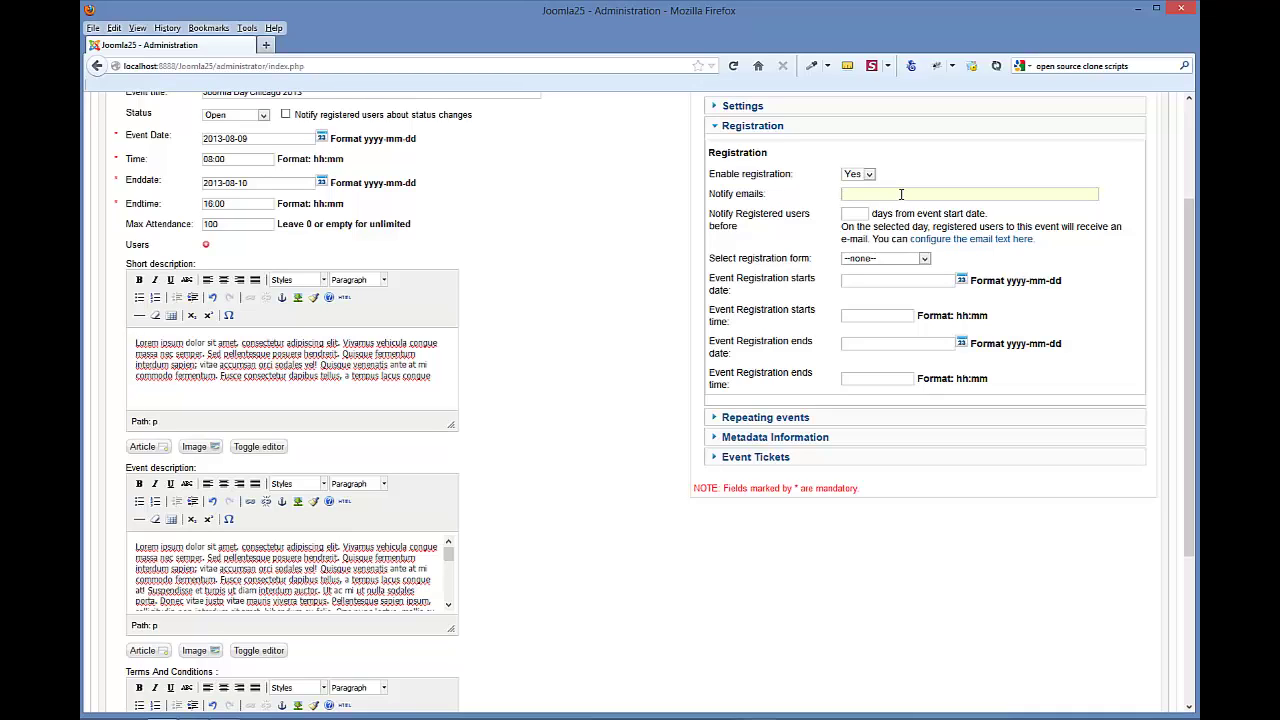
left_click(846, 214)
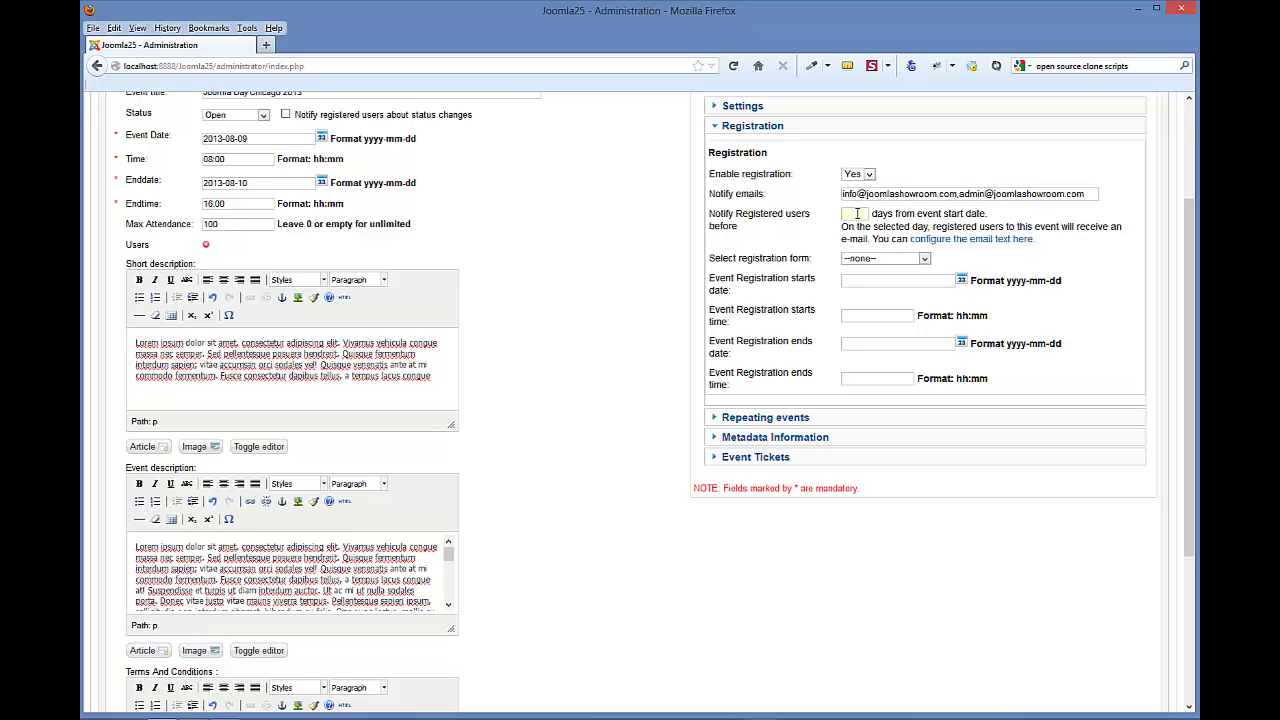
type("3")
scroll(825, 238, "up", 3)
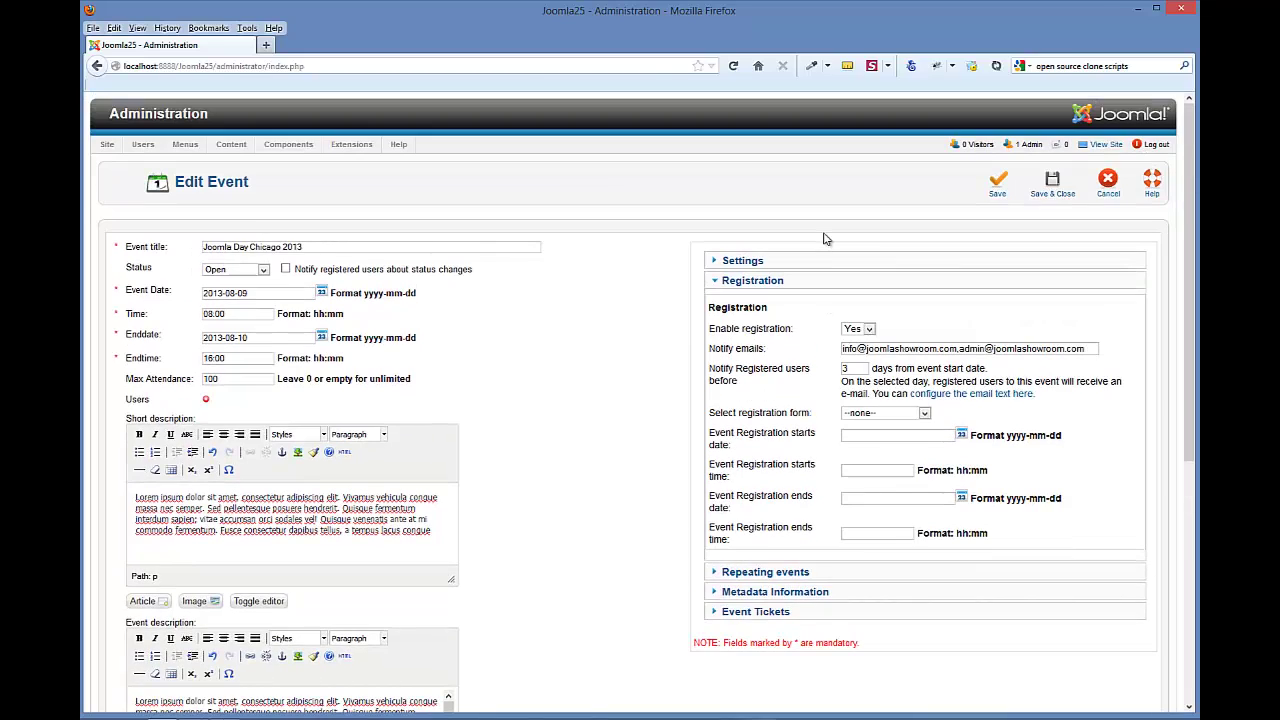
scroll(825, 238, "down", 3)
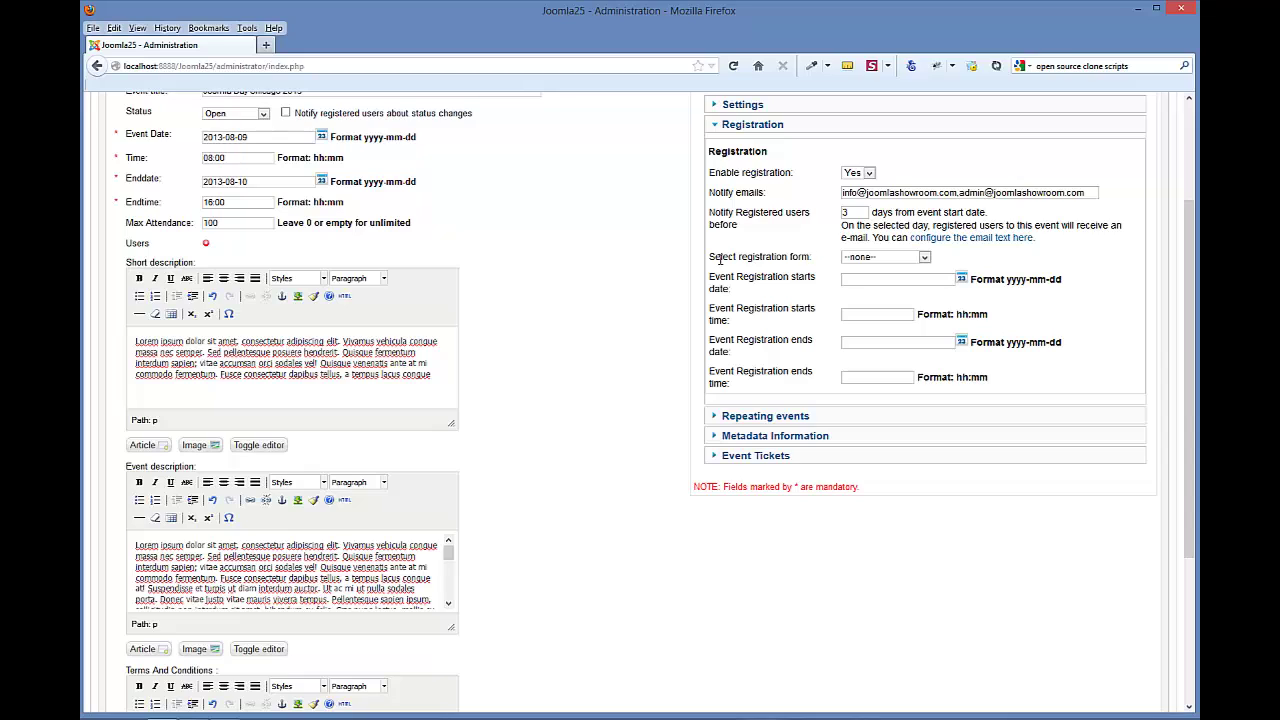
- Choose the Event Registrants form and start registration on 2012-12-16 at 08:00
left_click(924, 258)
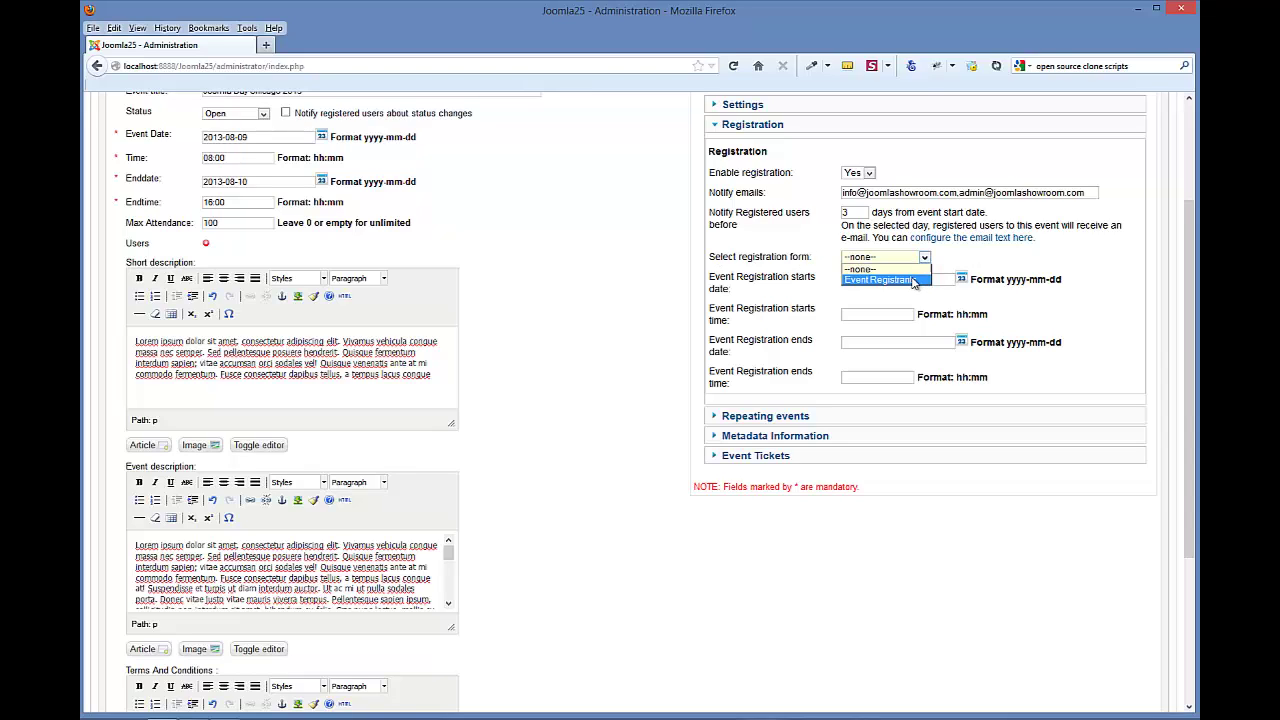
left_click(880, 280)
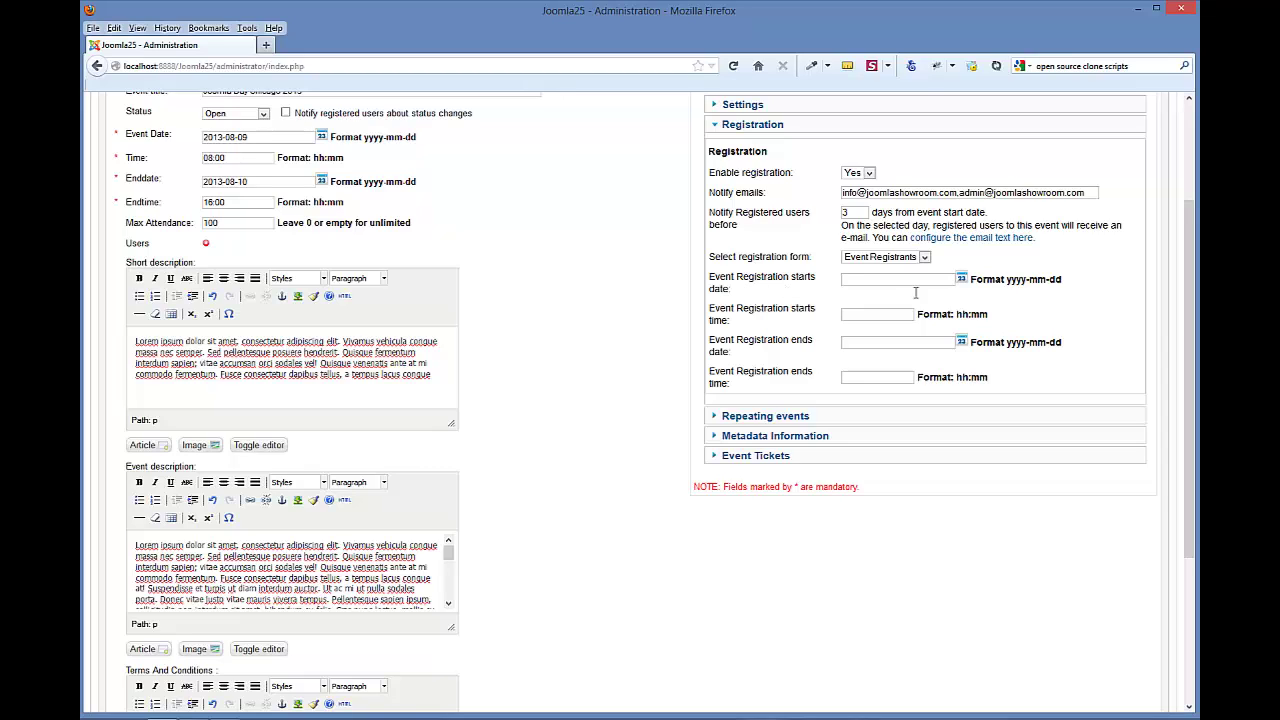
left_click(961, 280)
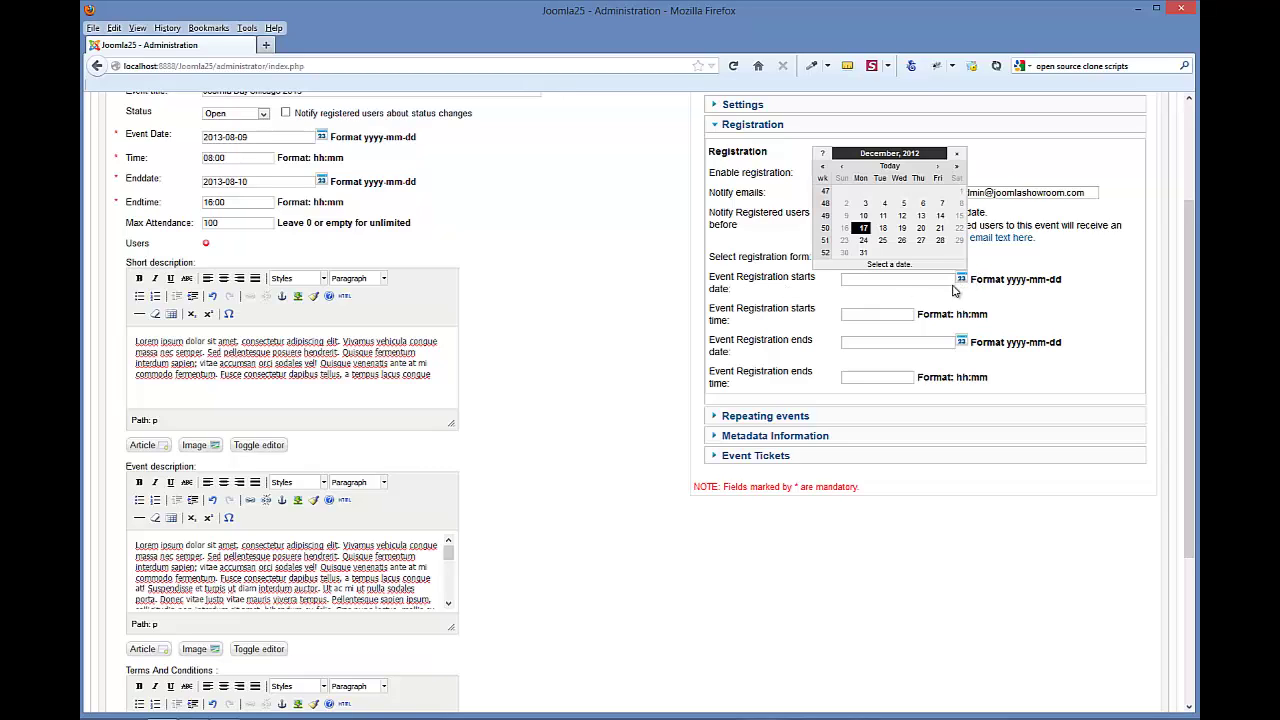
left_click(845, 228)
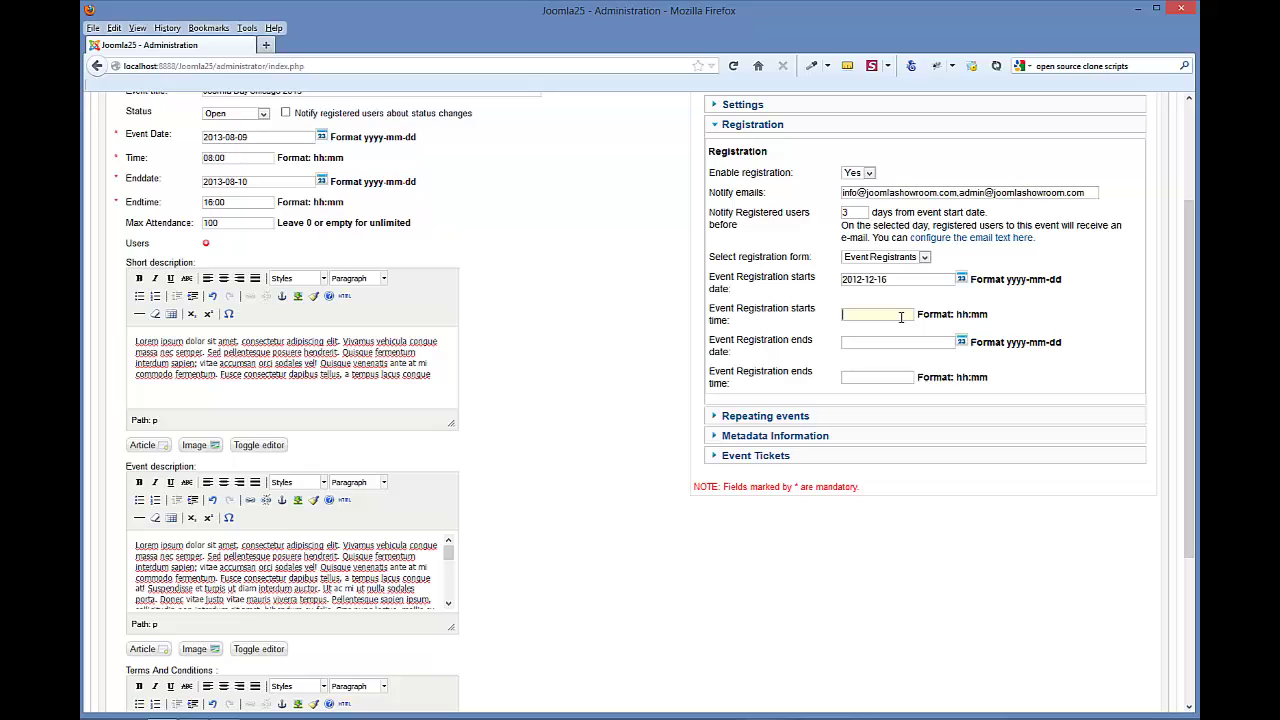
type("08:00")
- Set the registration end date to 2013-08-07 with end time 23.00
left_click(961, 342)
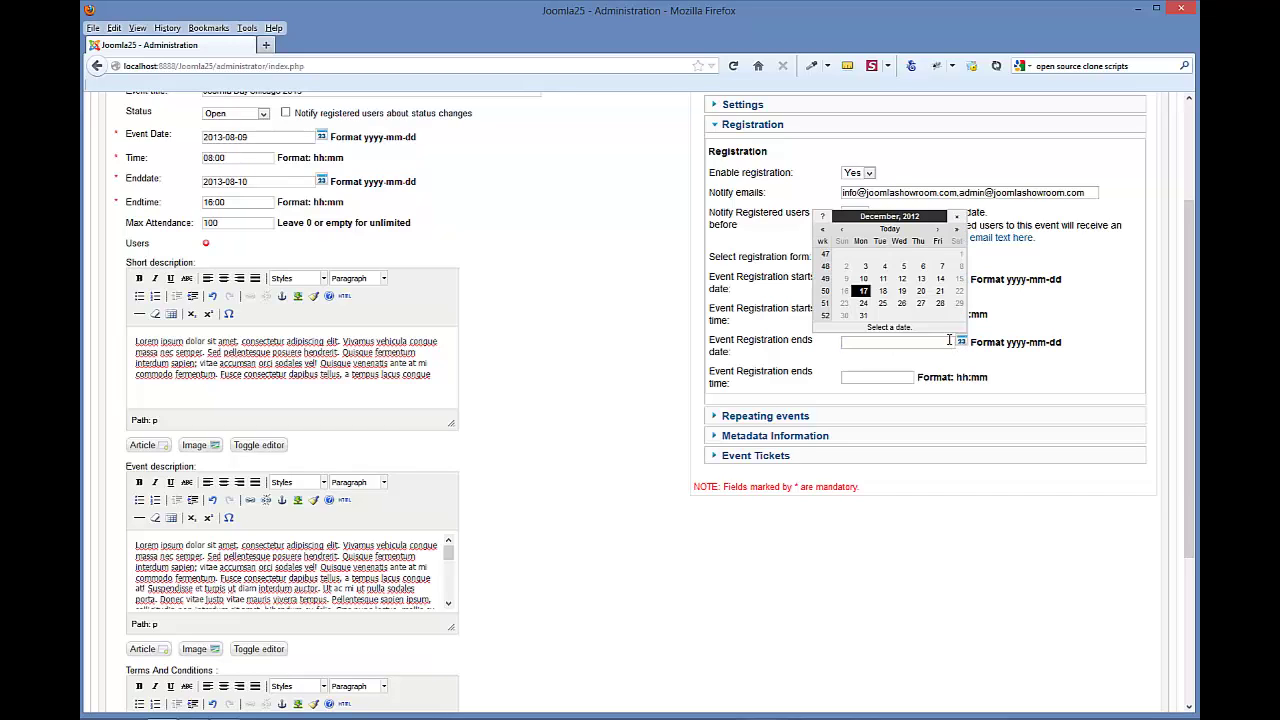
left_click(939, 231)
left_click(939, 231)
left_click(939, 231)
left_click(939, 231)
left_click(939, 231)
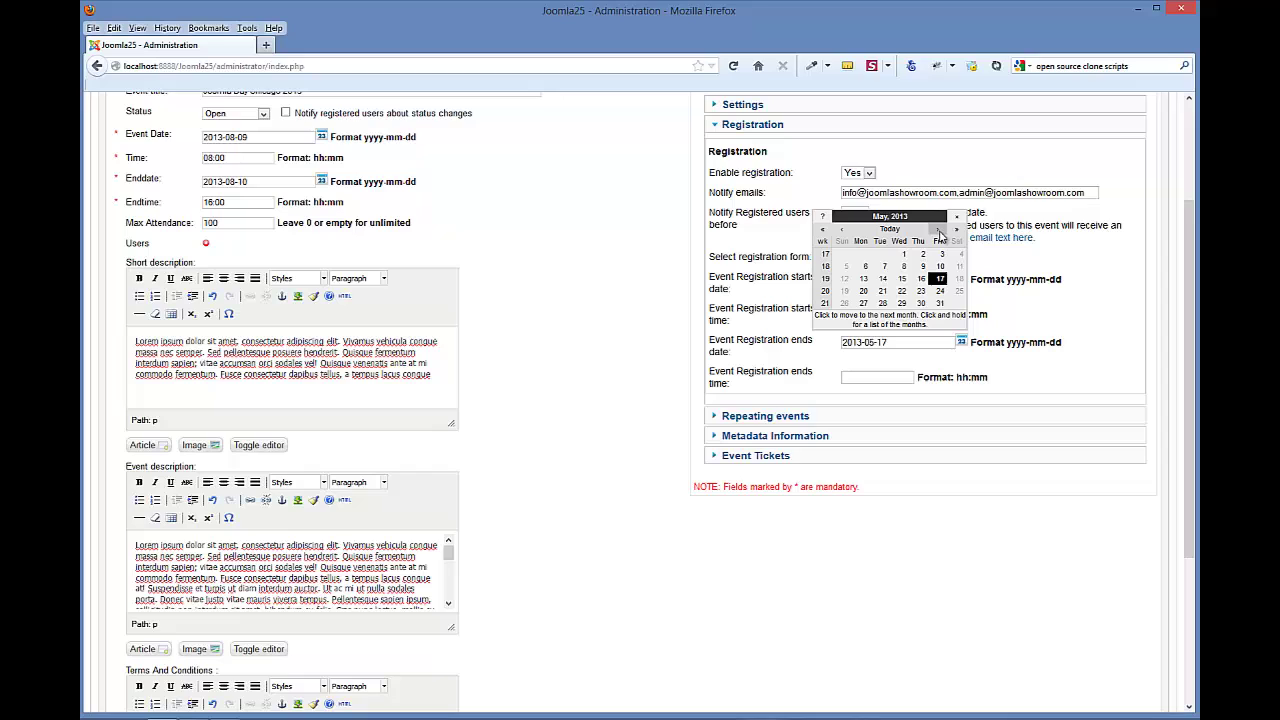
left_click(939, 231)
left_click(939, 231)
left_click(939, 231)
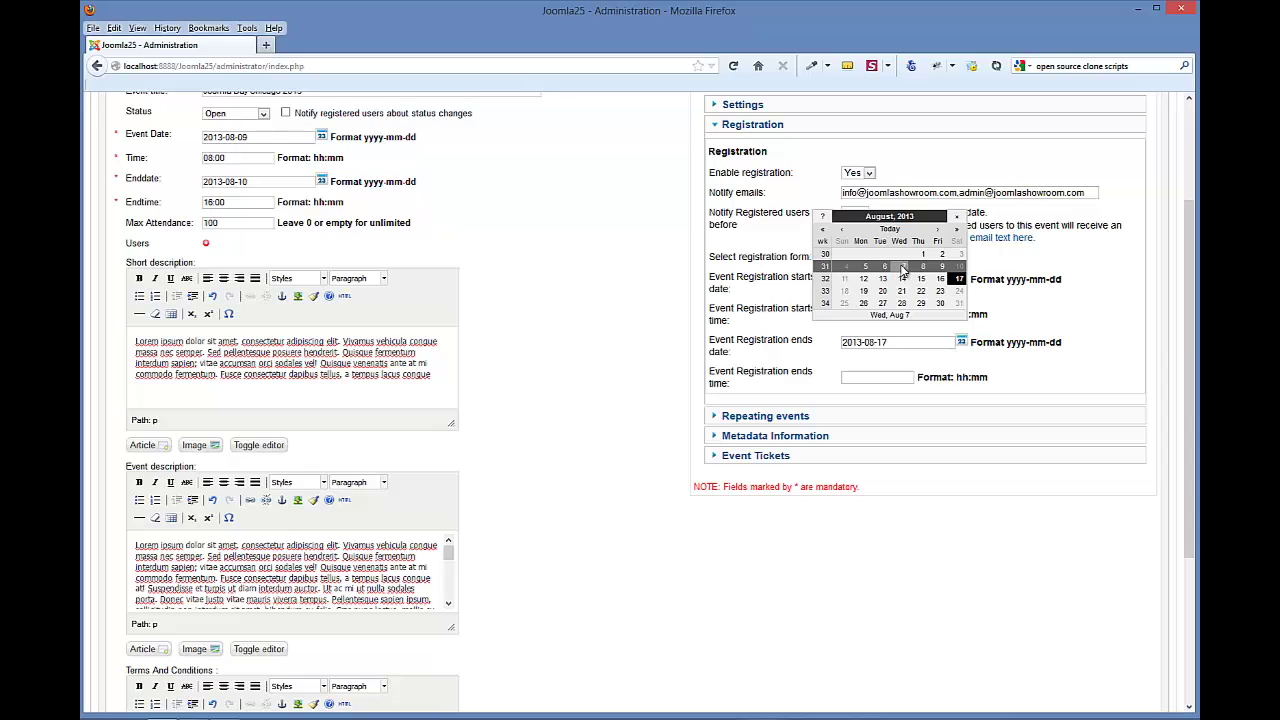
left_click(901, 267)
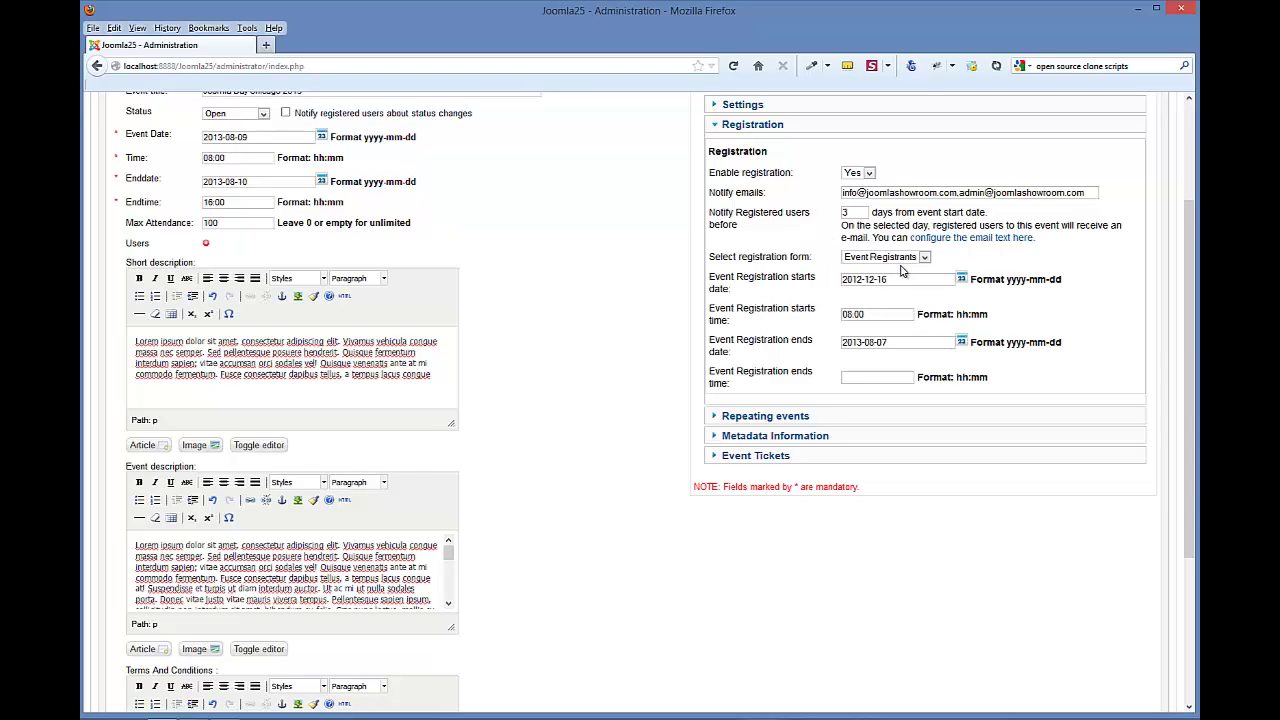
left_click(874, 377)
type("23")
type(".00")
- In Repeating events, try monthly, no repeat, then daily recurrence
left_click(736, 424)
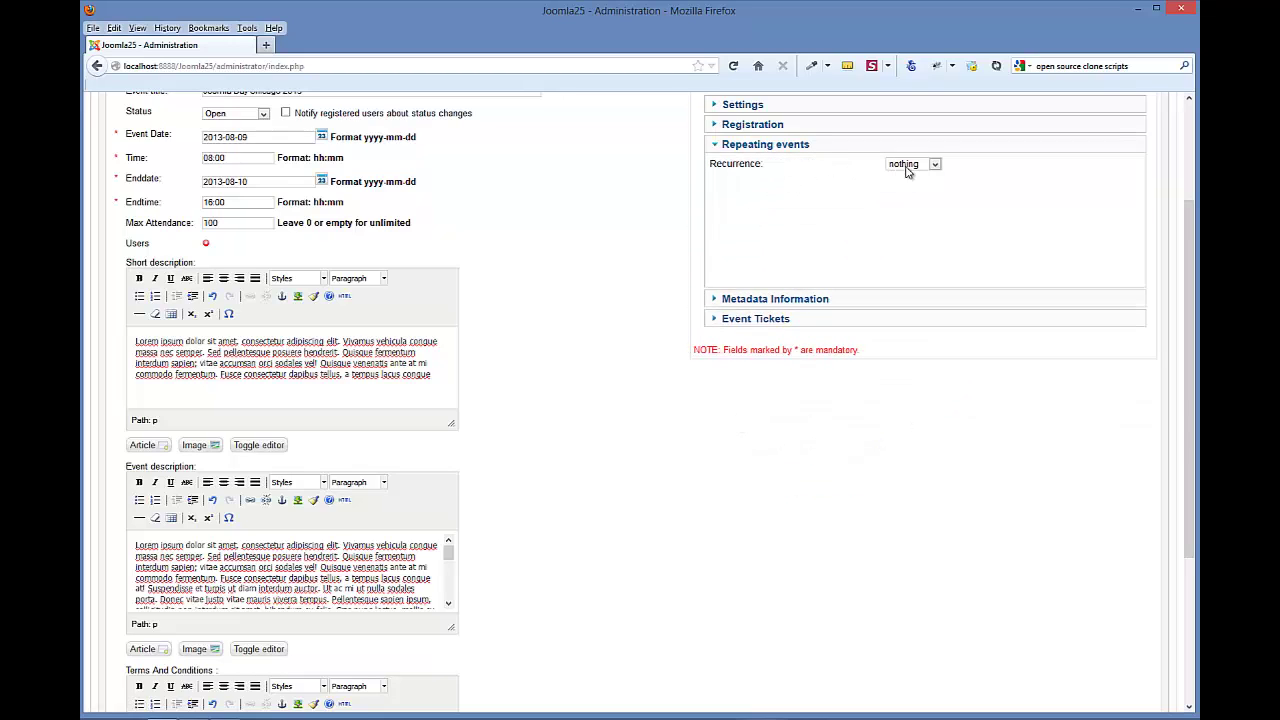
left_click(935, 165)
left_click(928, 207)
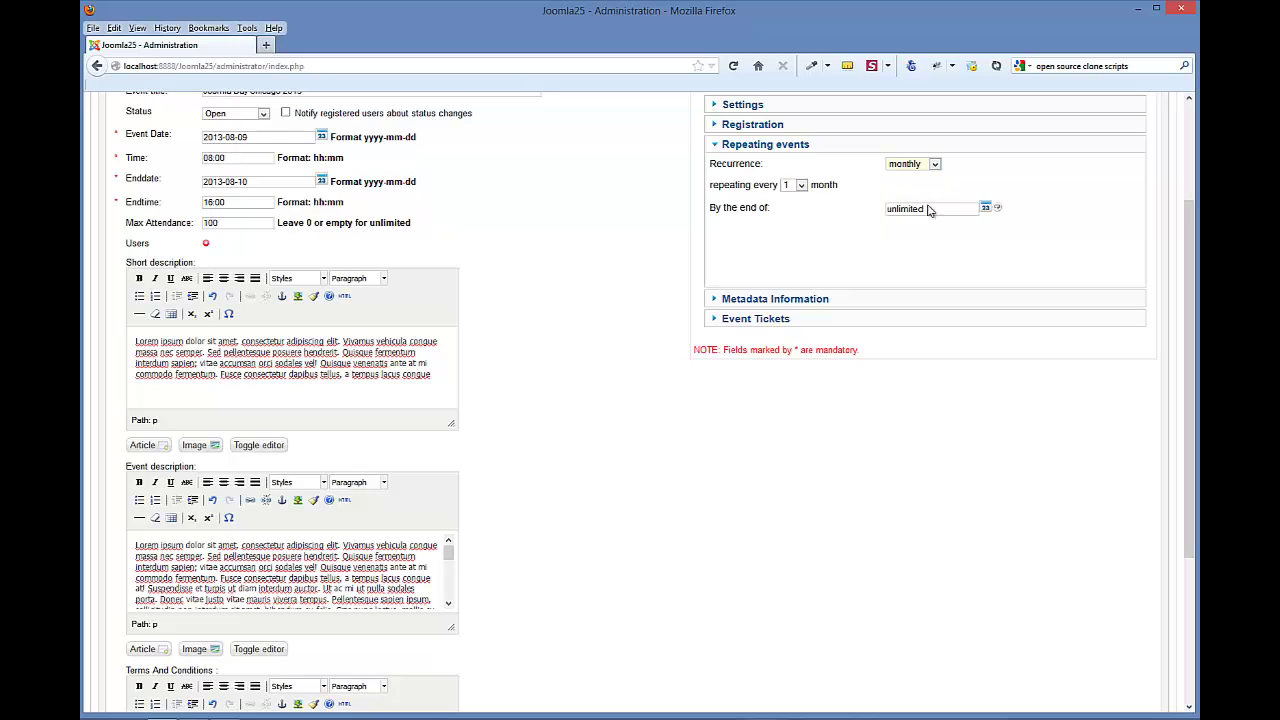
left_click(935, 166)
left_click(936, 174)
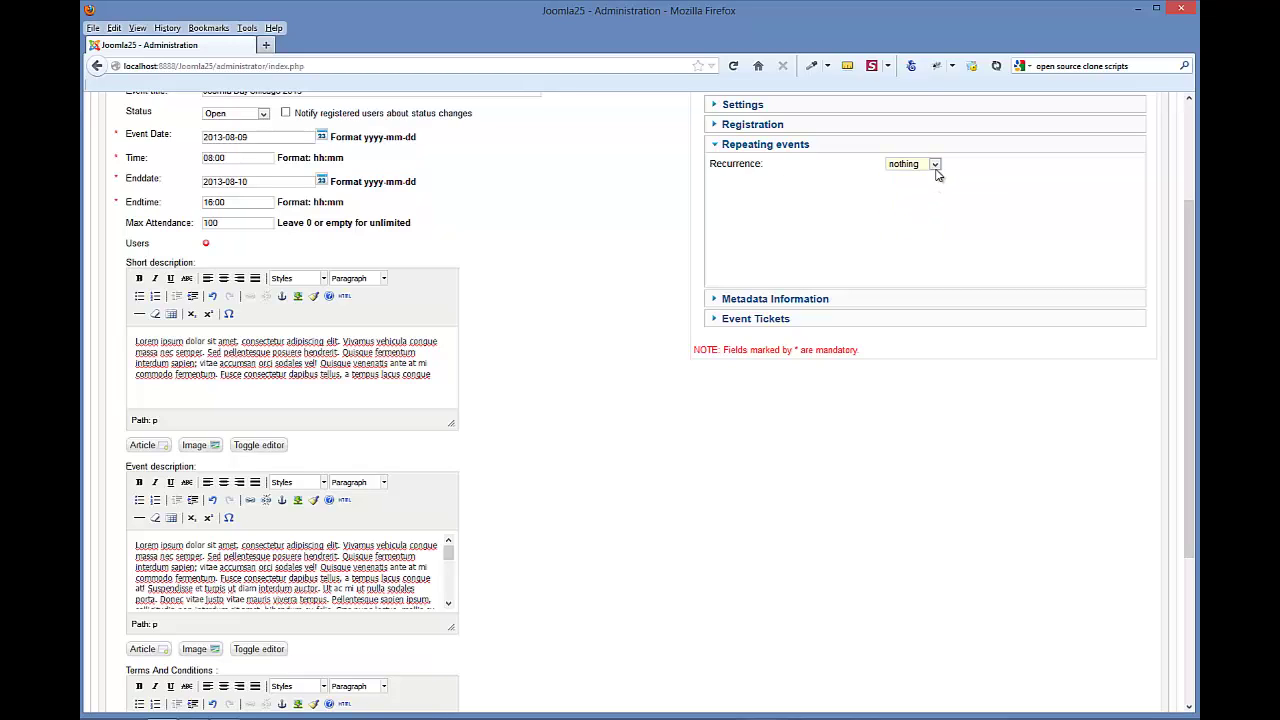
left_click(936, 171)
left_click(936, 176)
left_click(935, 166)
left_click(918, 190)
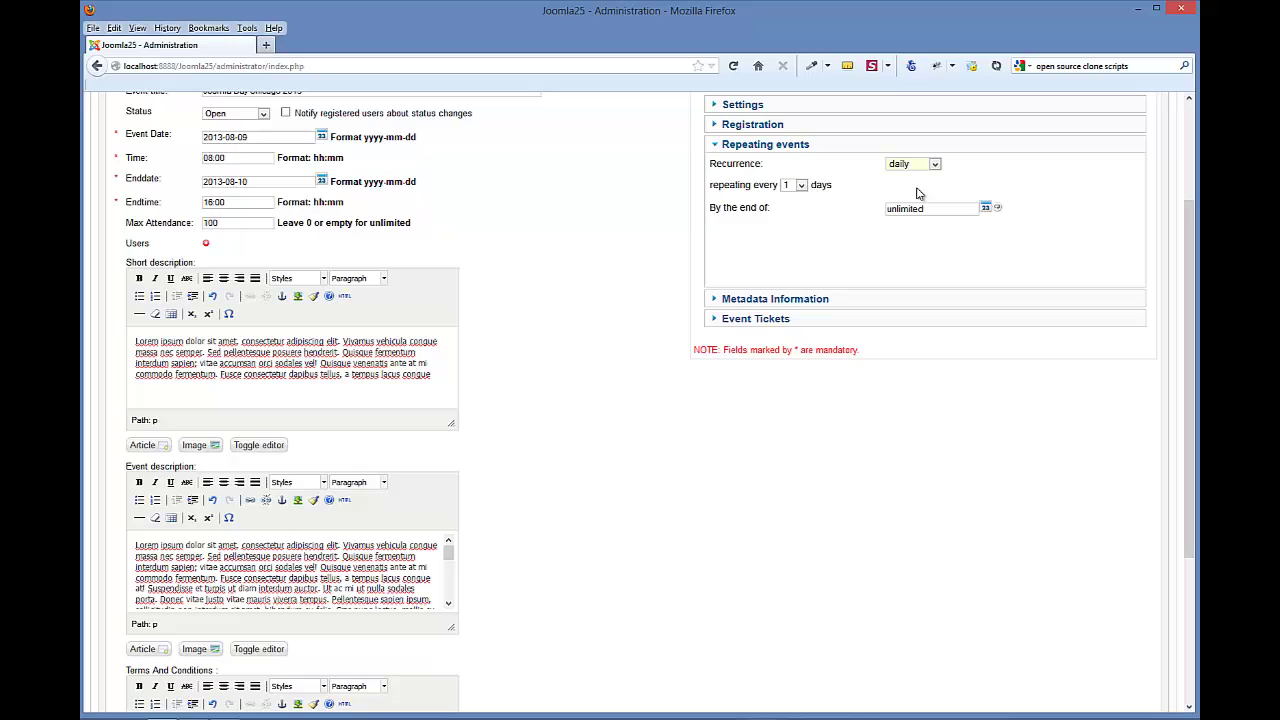
- Try weekly, monthly and third-Monday recurrence, finally setting Recurrence to Dates
left_click(930, 168)
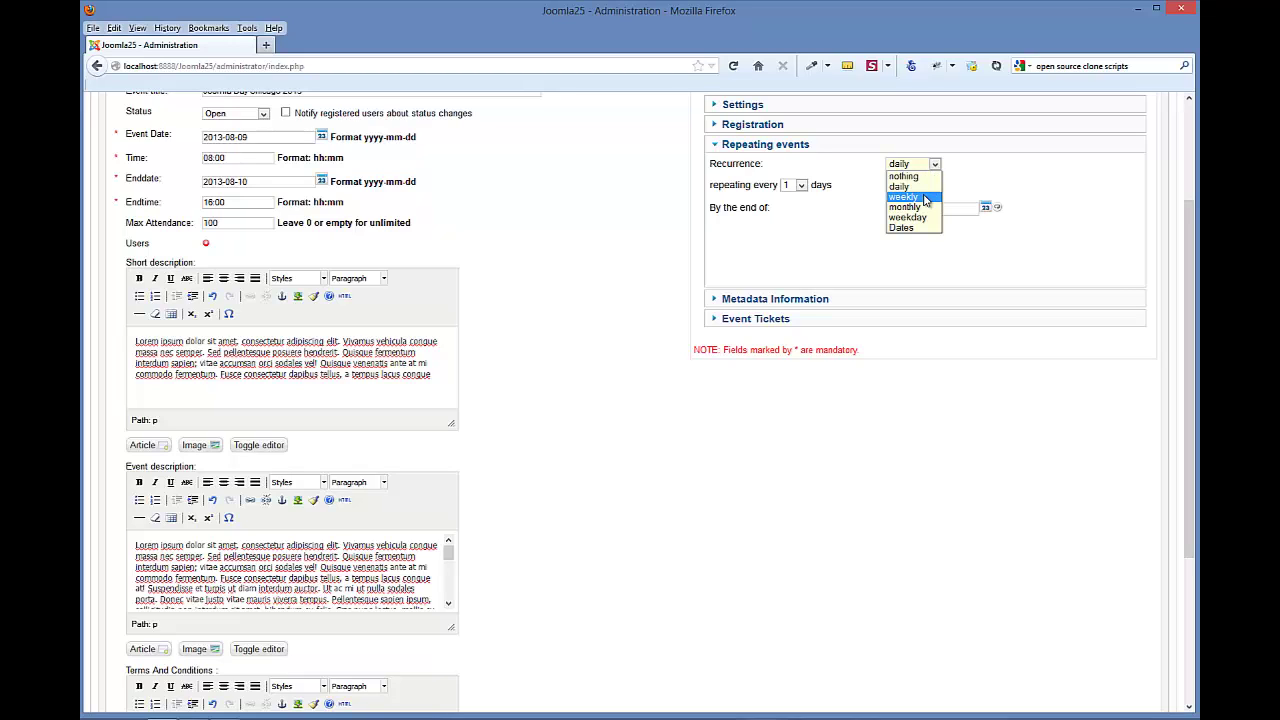
left_click(925, 189)
left_click(930, 167)
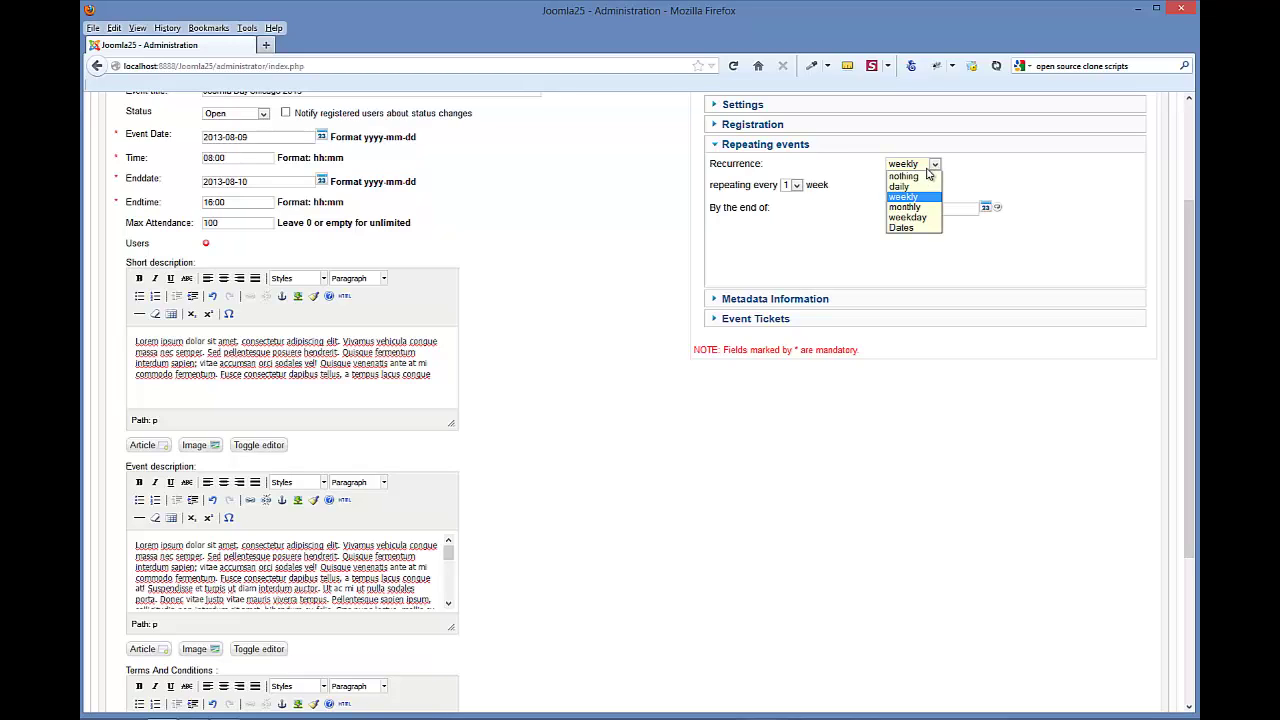
left_click(922, 208)
left_click(930, 164)
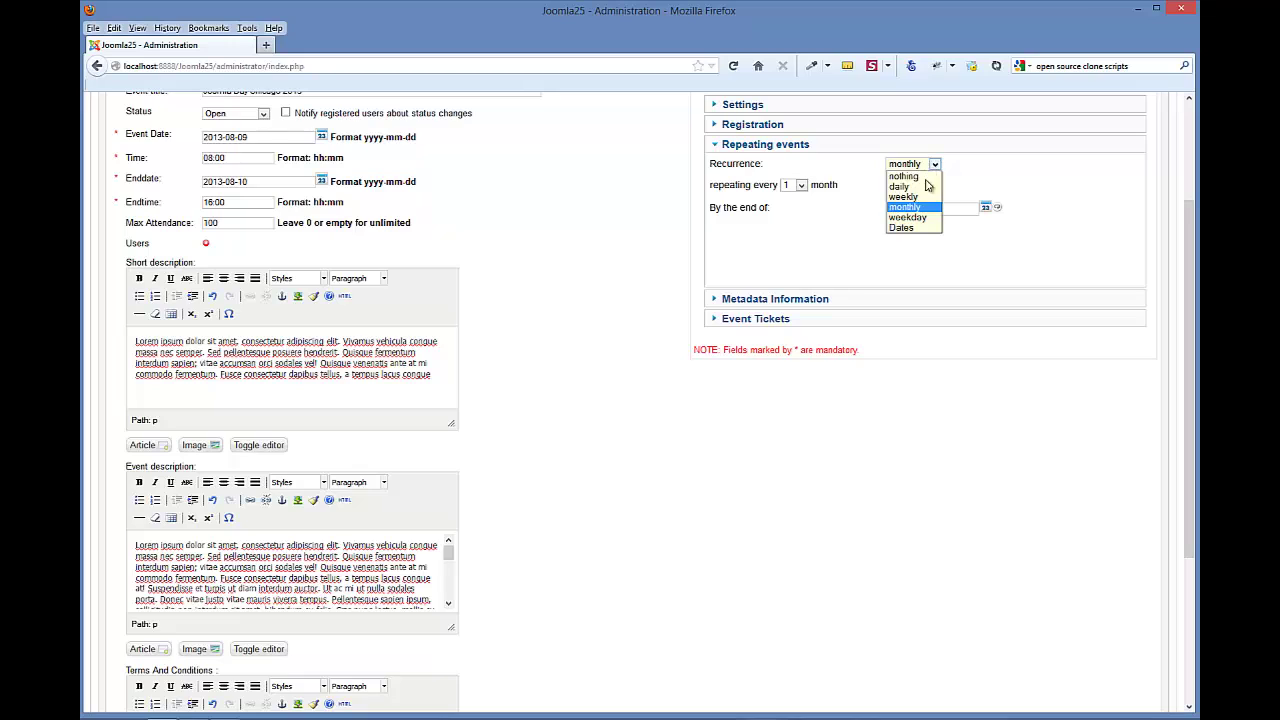
left_click(922, 219)
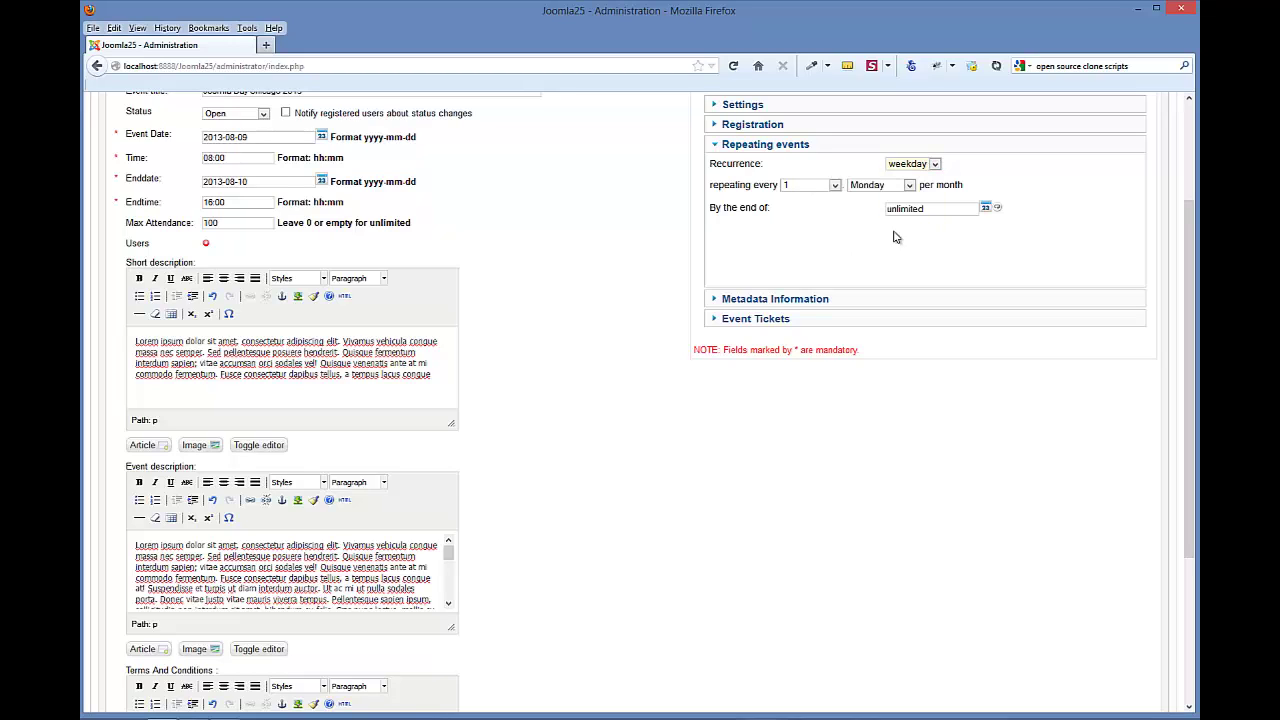
left_click(835, 187)
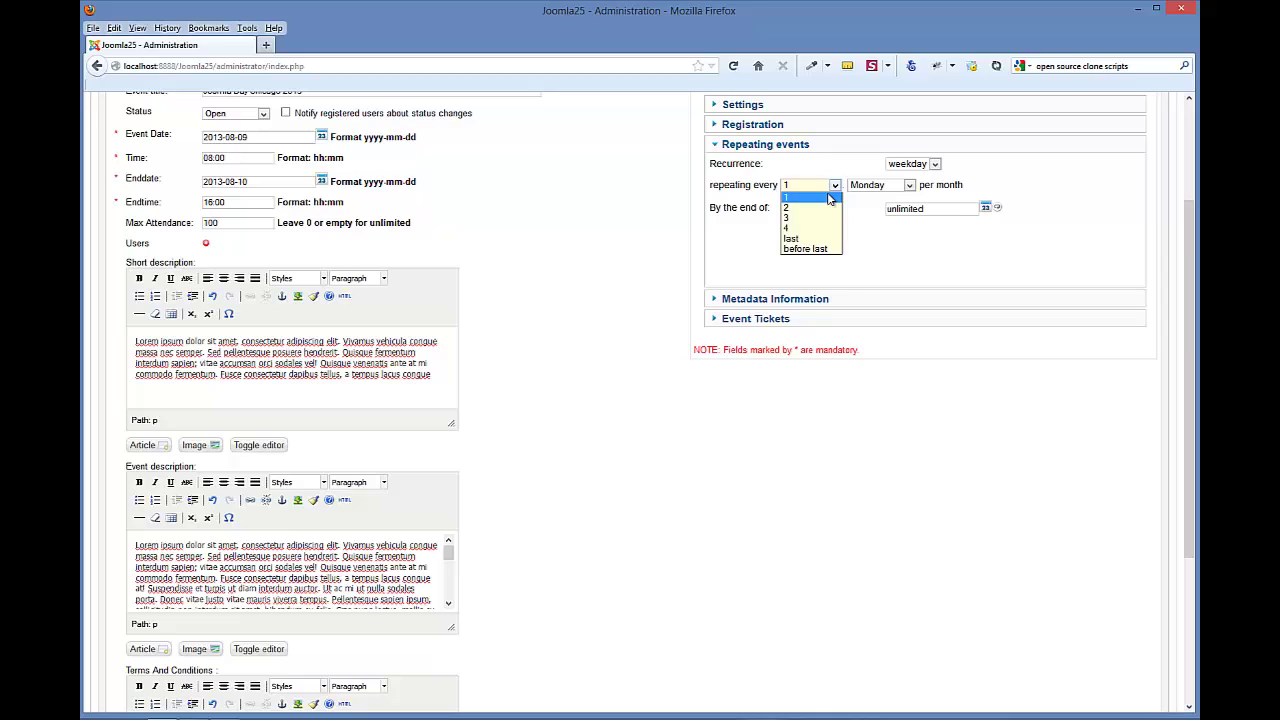
left_click(815, 214)
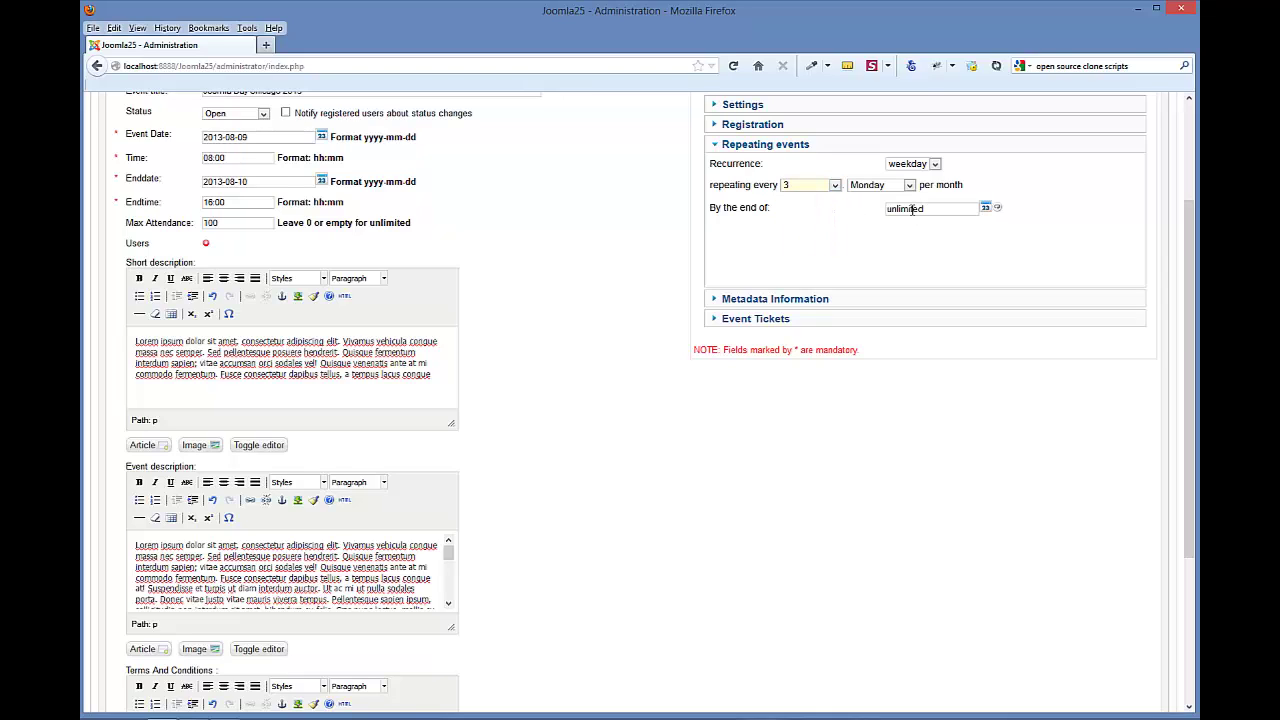
left_click(932, 165)
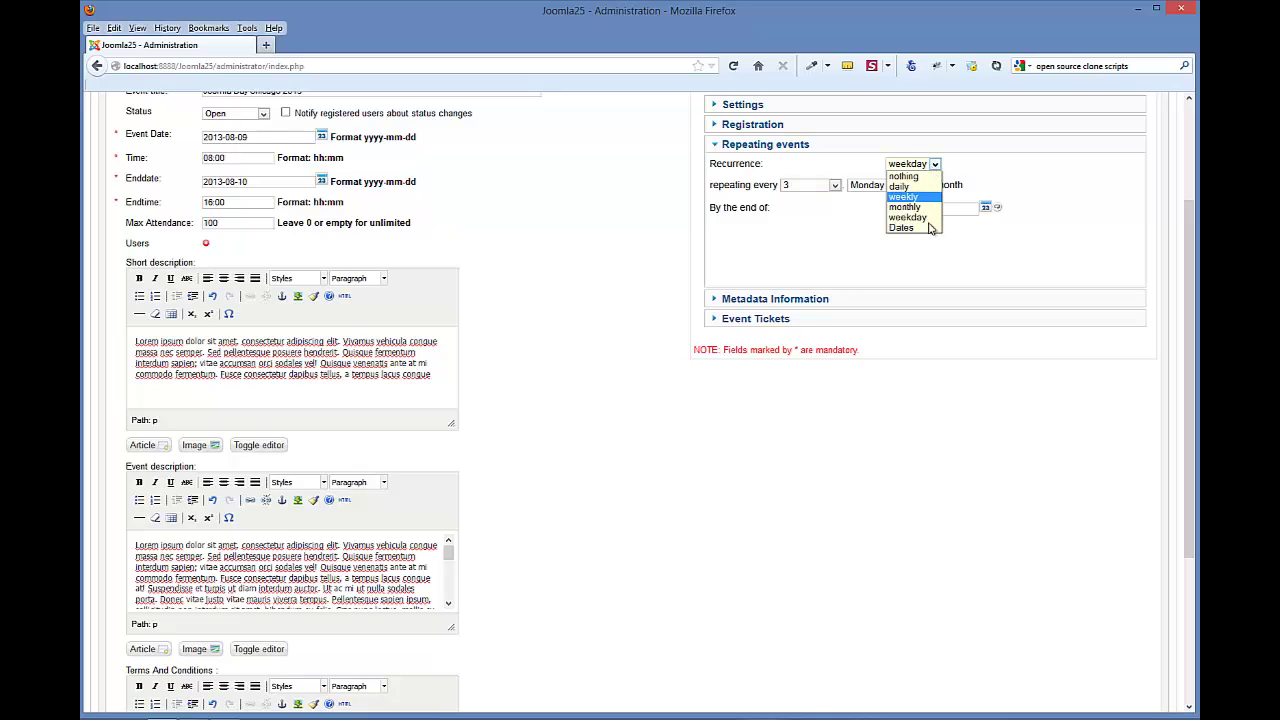
left_click(928, 230)
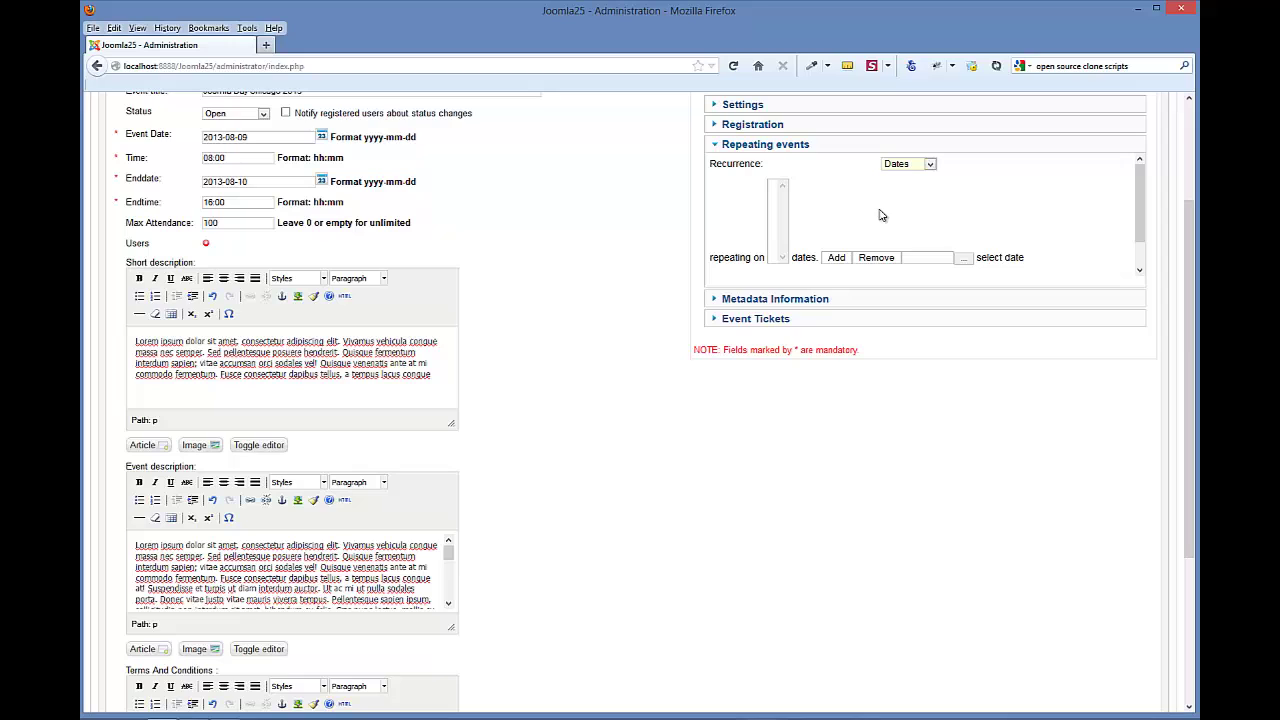
- Add 2012-12-28 and 2012-12-17 as repeat dates using the date picker
left_click(965, 261)
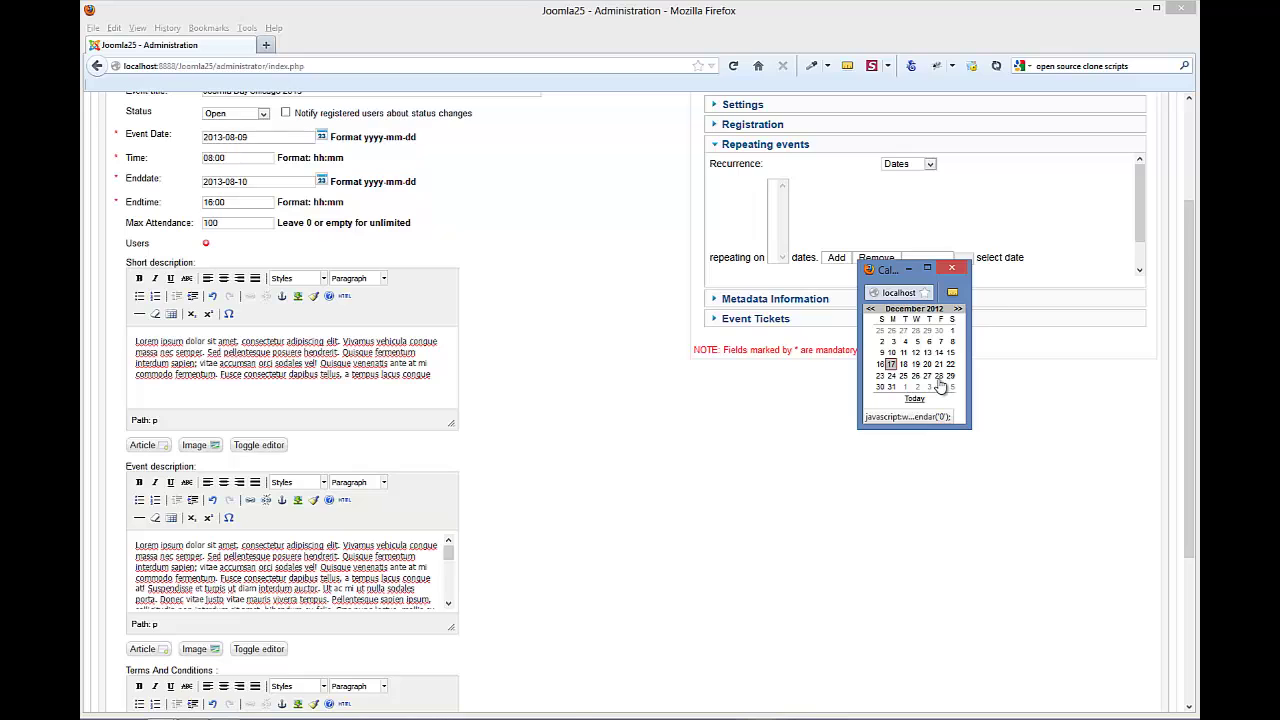
left_click(939, 378)
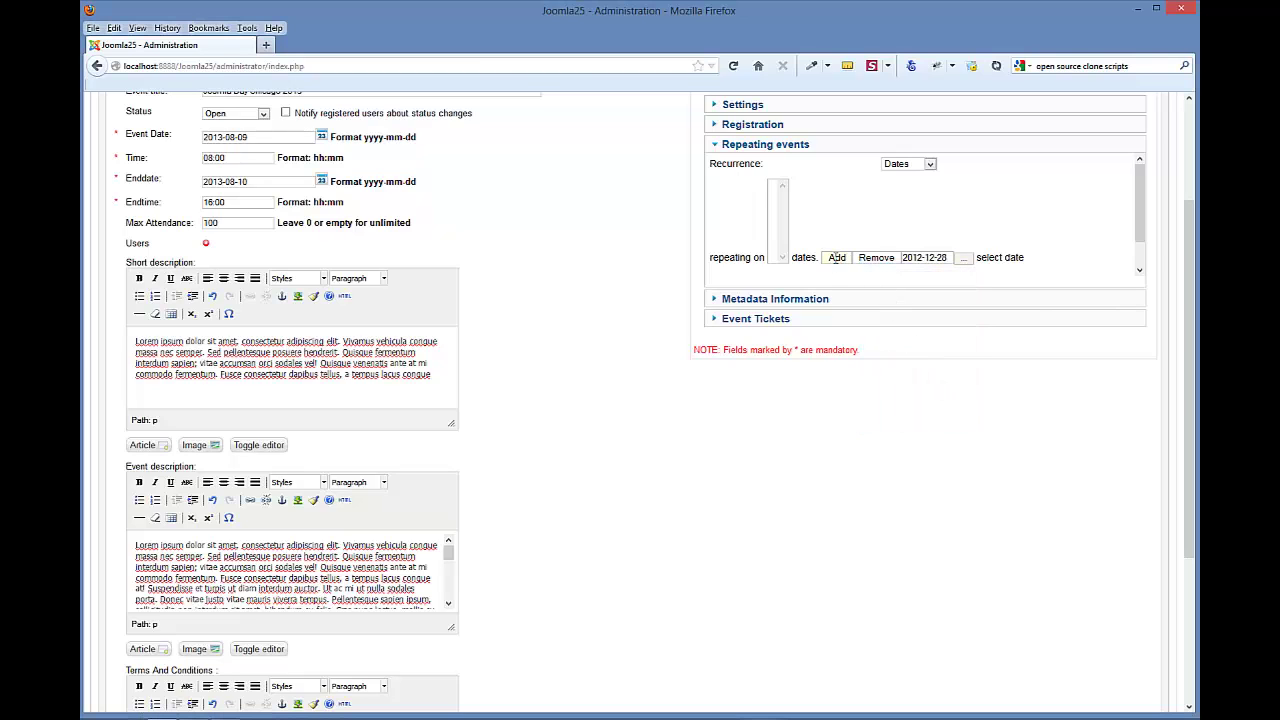
left_click(837, 258)
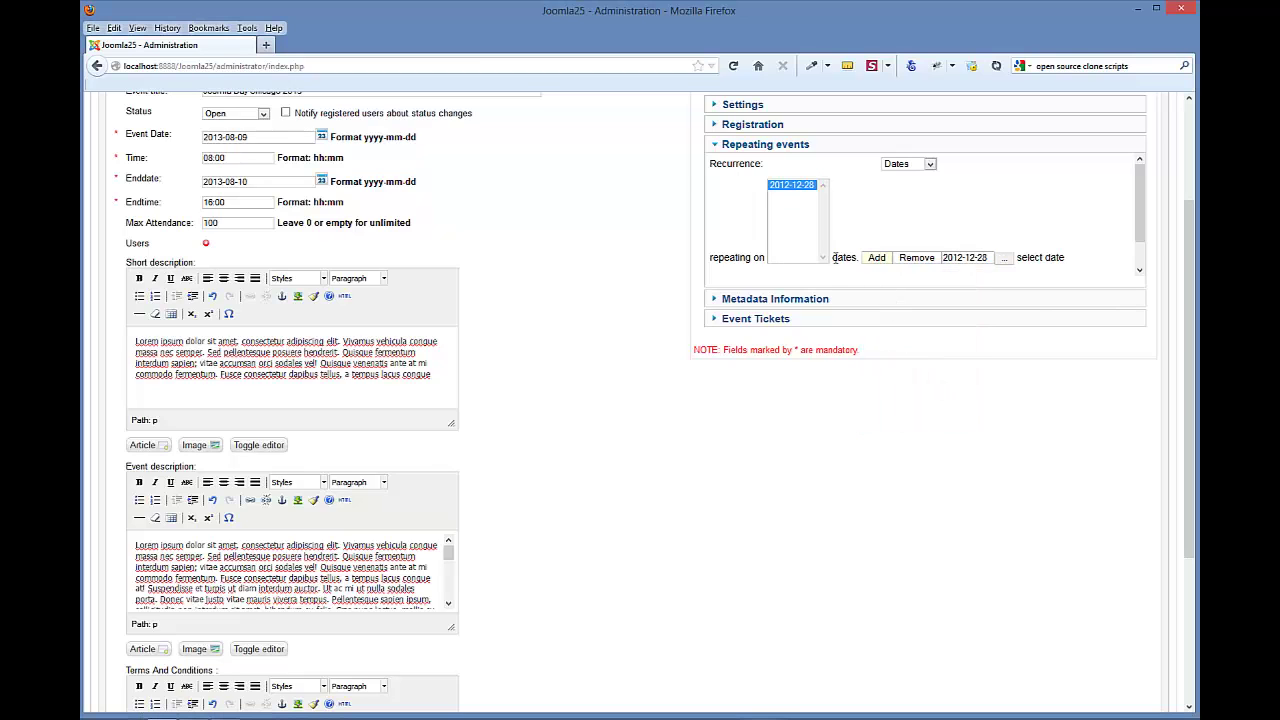
left_click(1004, 258)
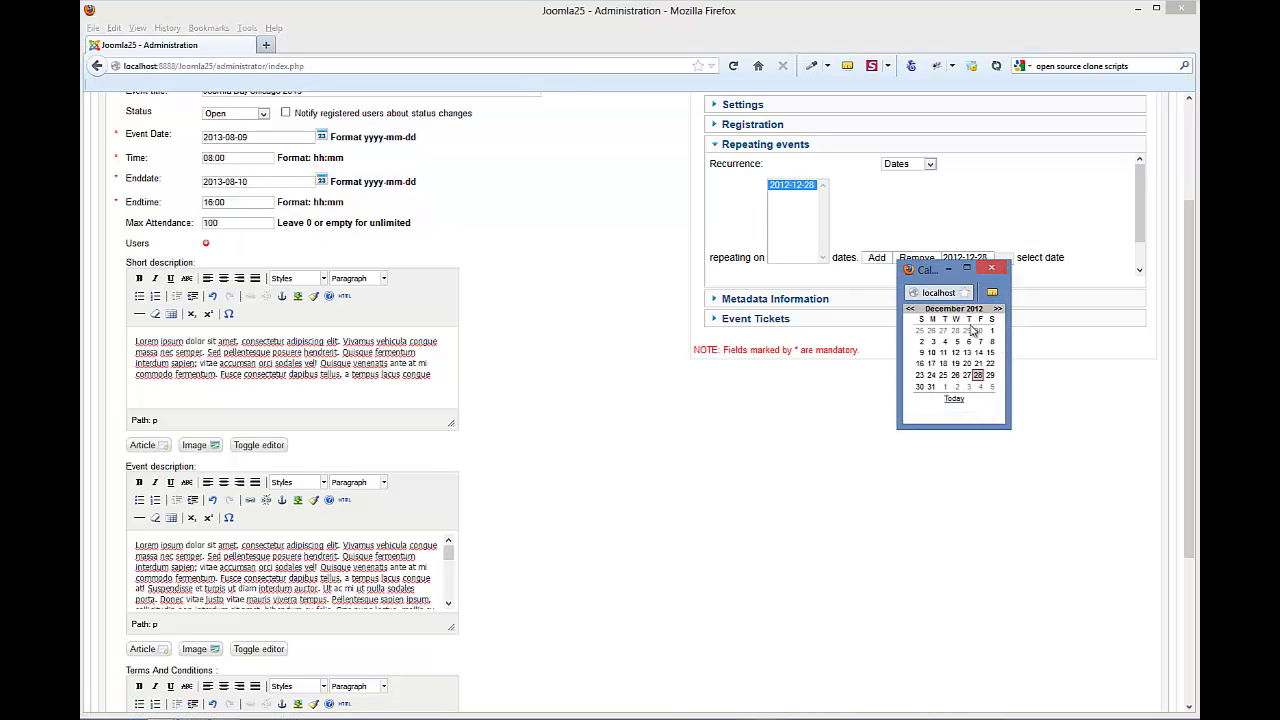
left_click(955, 401)
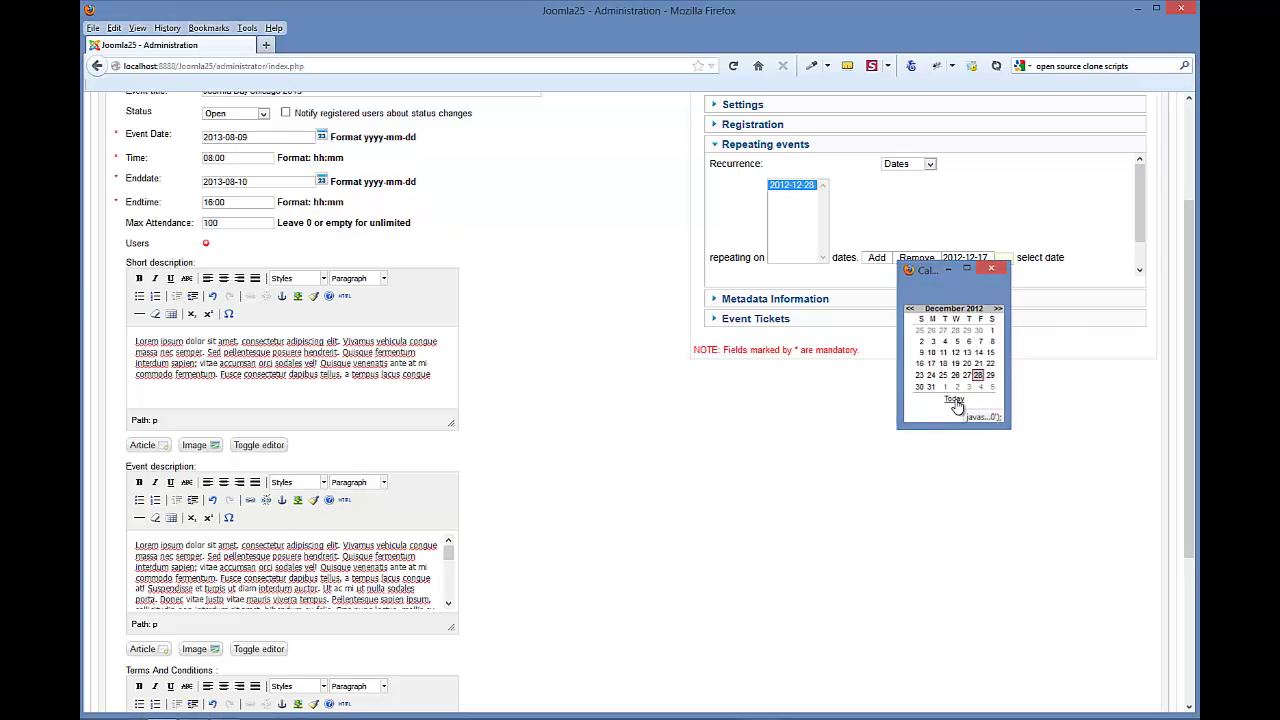
left_click(878, 260)
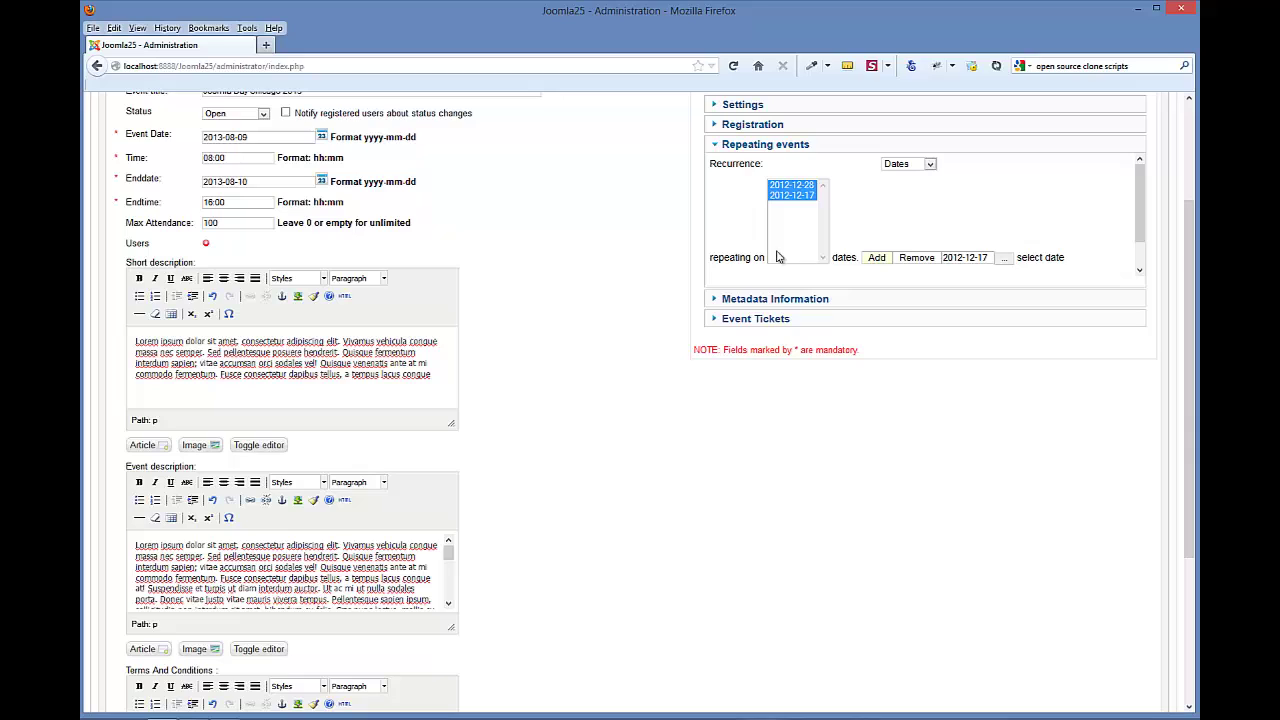
- Remove both repeat dates again and bring up the recurrence choices
left_click(916, 257)
left_click(916, 257)
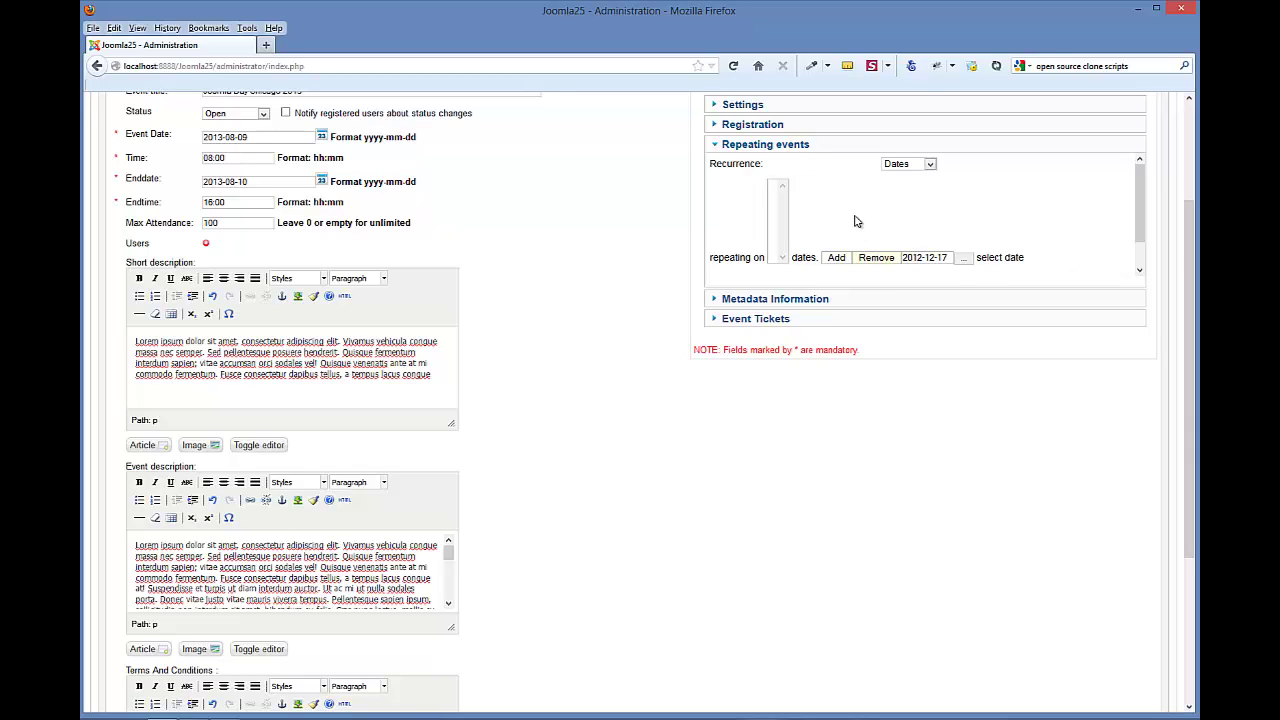
left_click(910, 164)
- Set recurrence to nothing, then expand Metadata Information and the empty Event Tickets panel
left_click(905, 178)
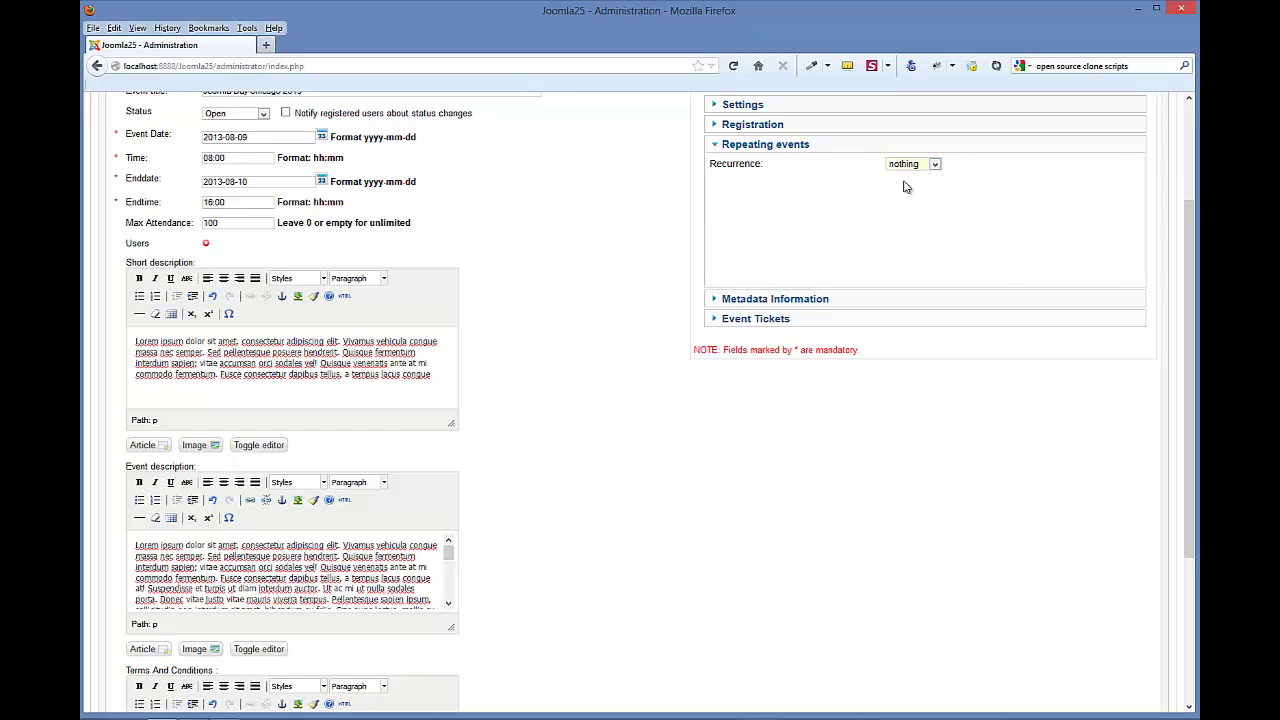
left_click(722, 300)
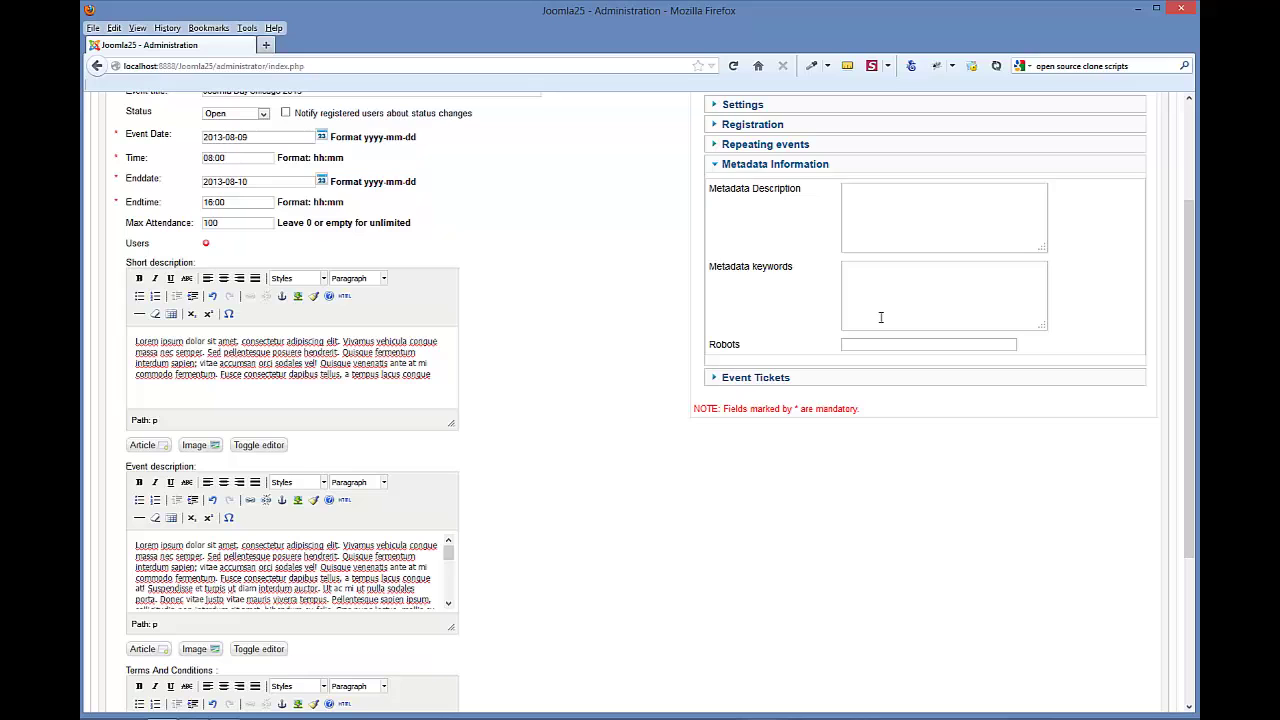
left_click(740, 379)
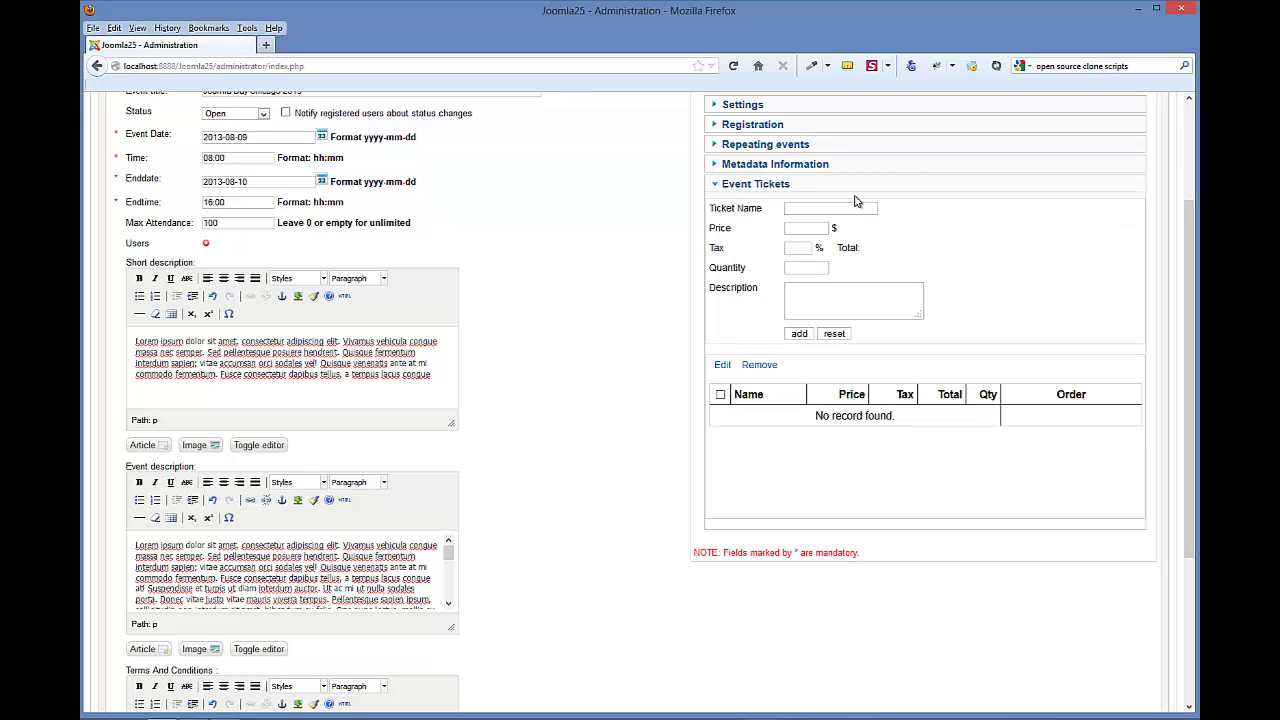
scroll(966, 234, "up", 3)
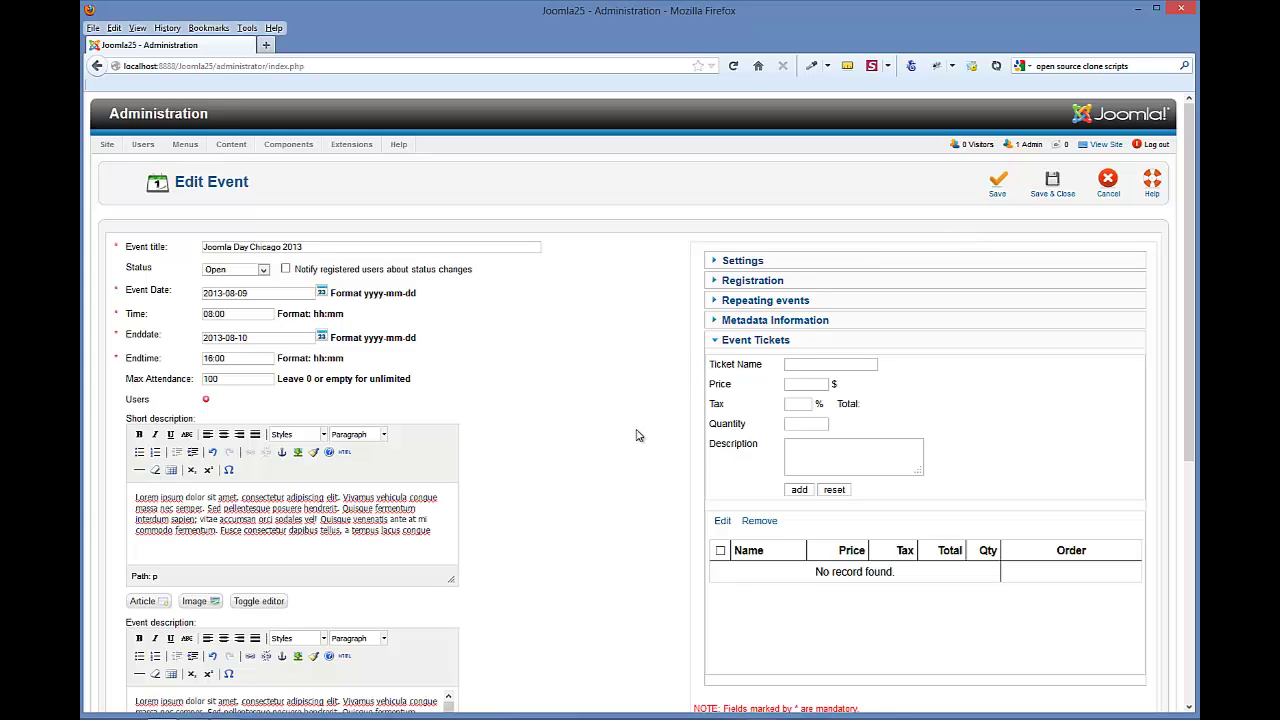
scroll(636, 440, "down", 3)
scroll(636, 440, "down", 3)
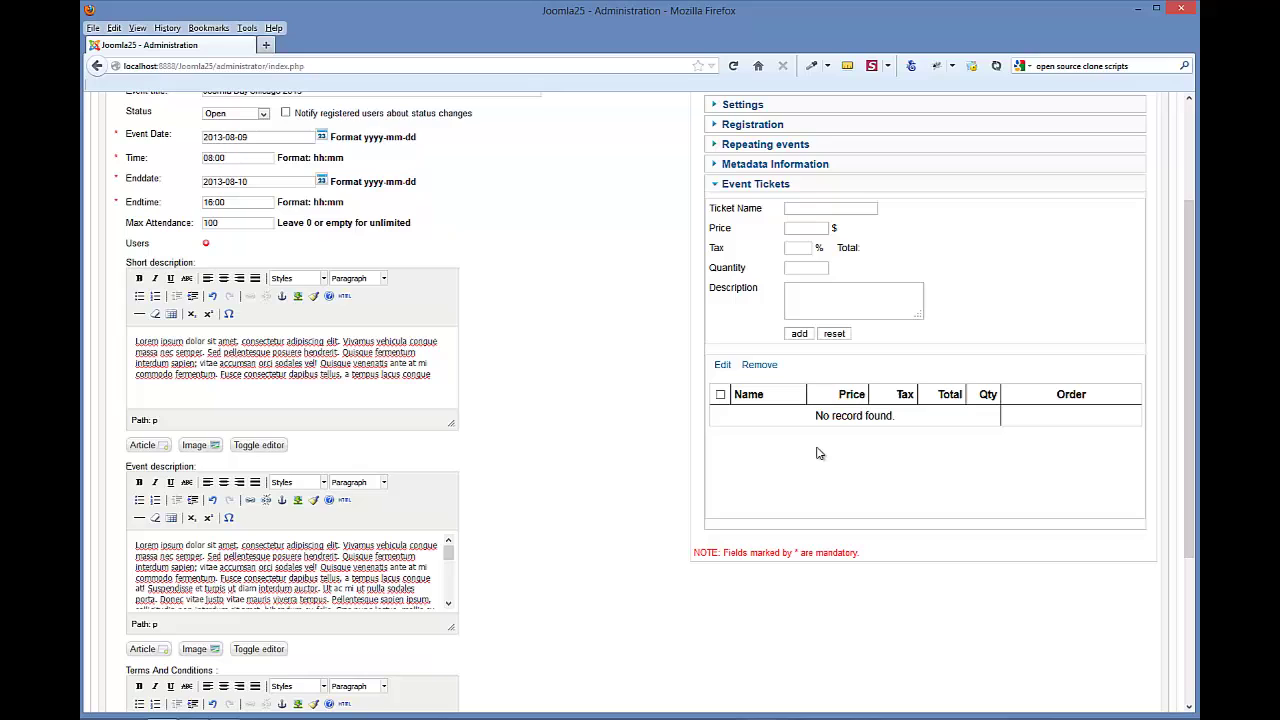
scroll(652, 454, "up", 3)
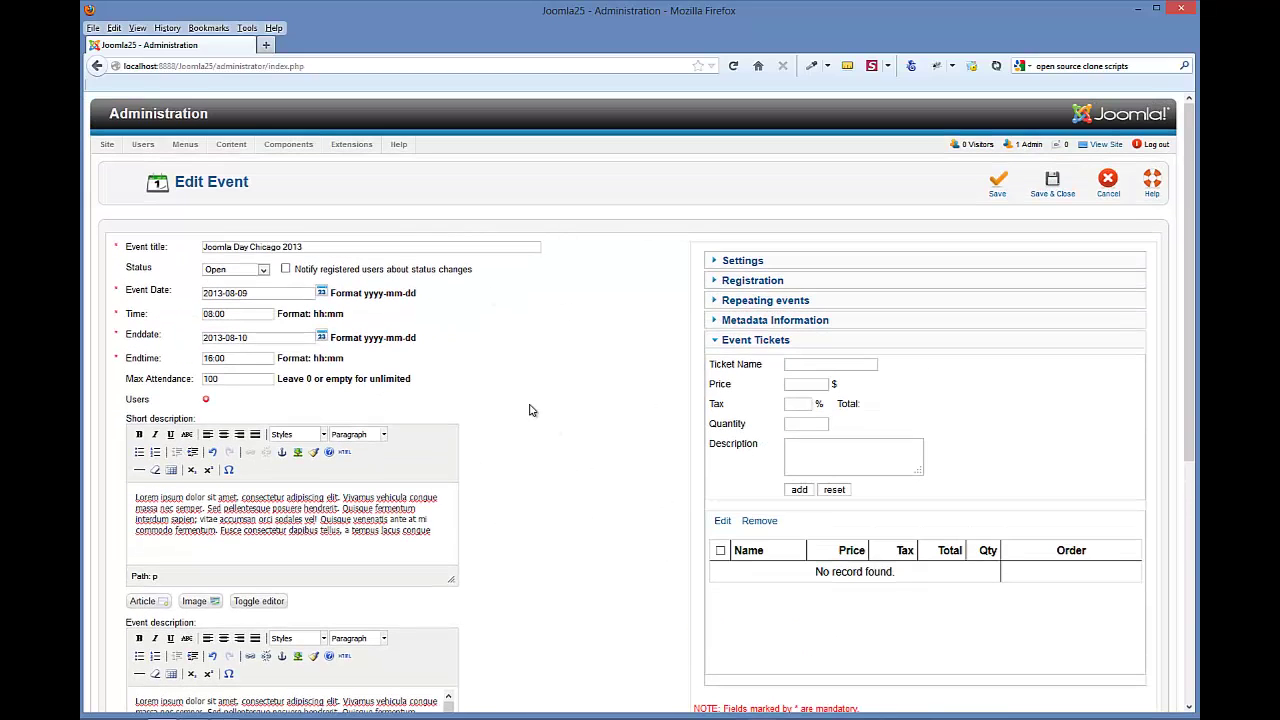
scroll(490, 615, "down", 9)
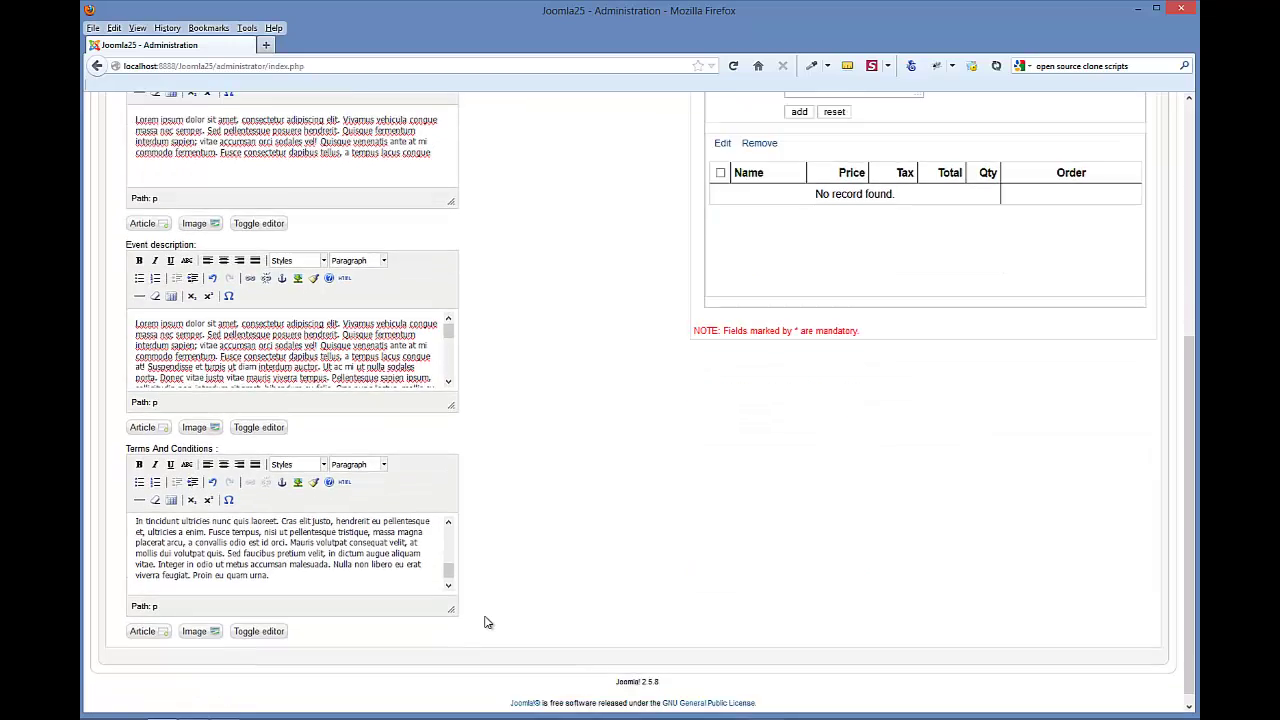
scroll(486, 610, "up", 9)
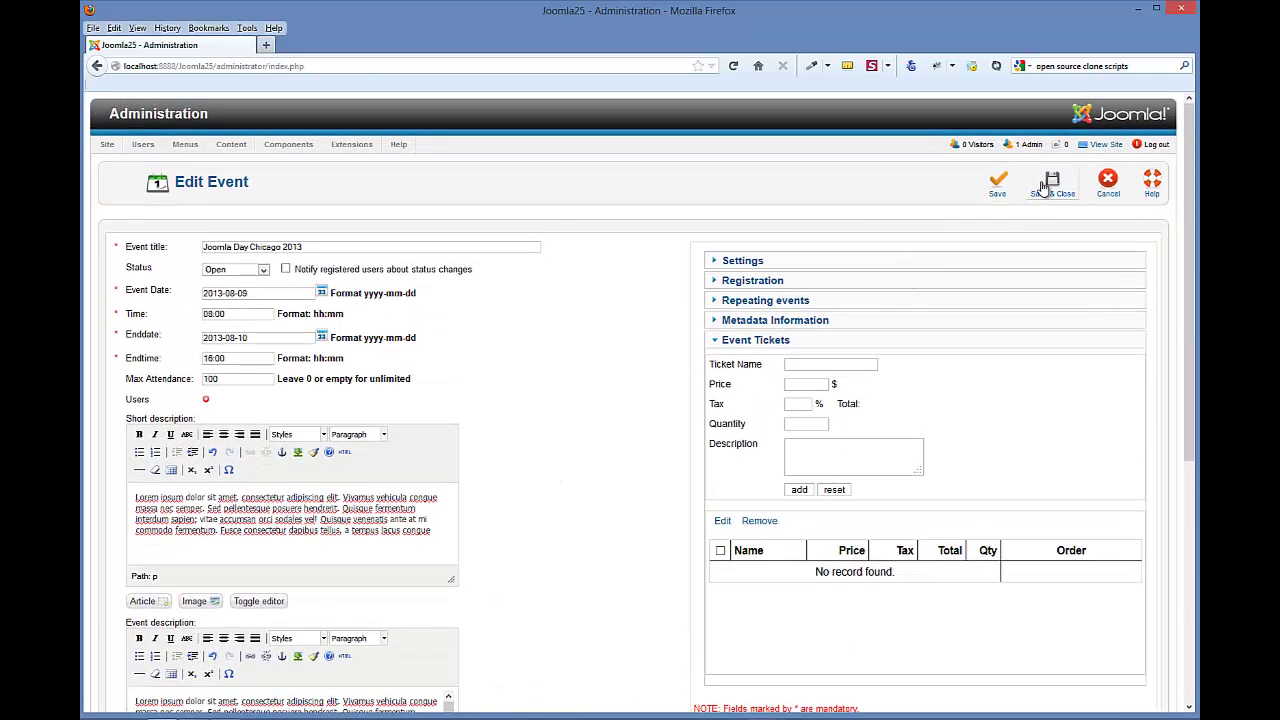
- Save & Close the Joomla Day Chicago 2013 event to return to List Events
left_click(1052, 183)
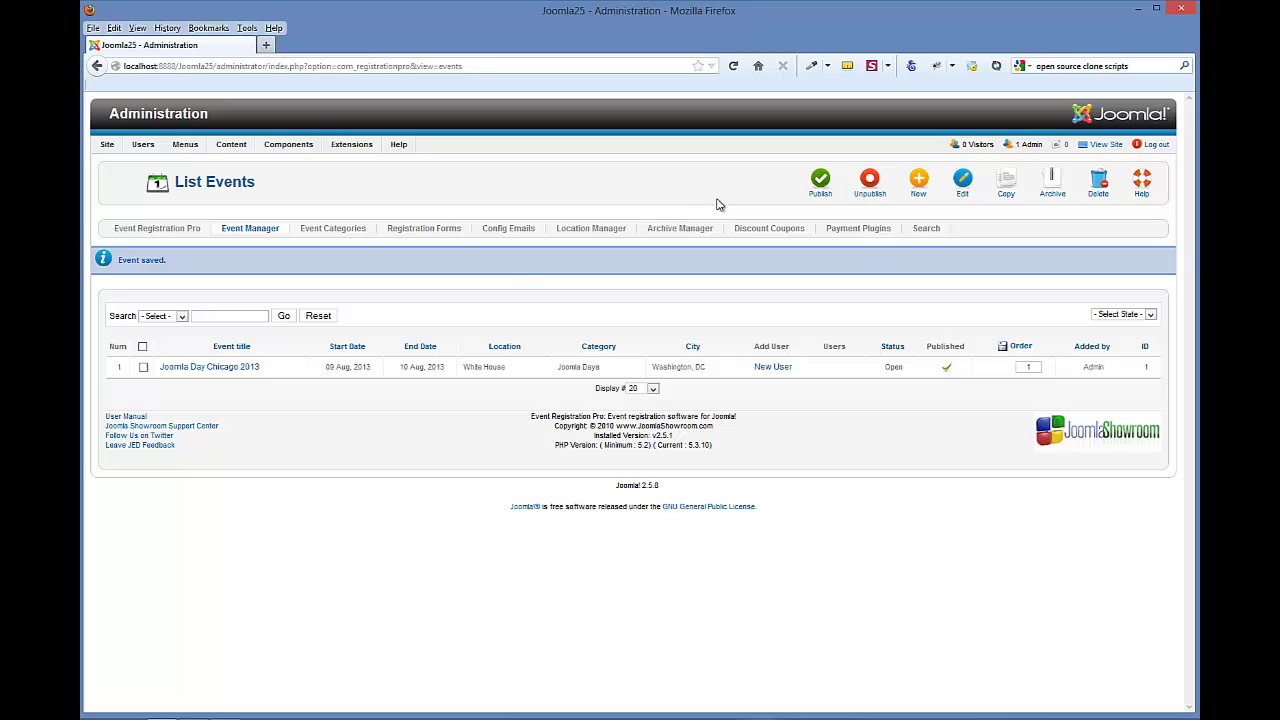